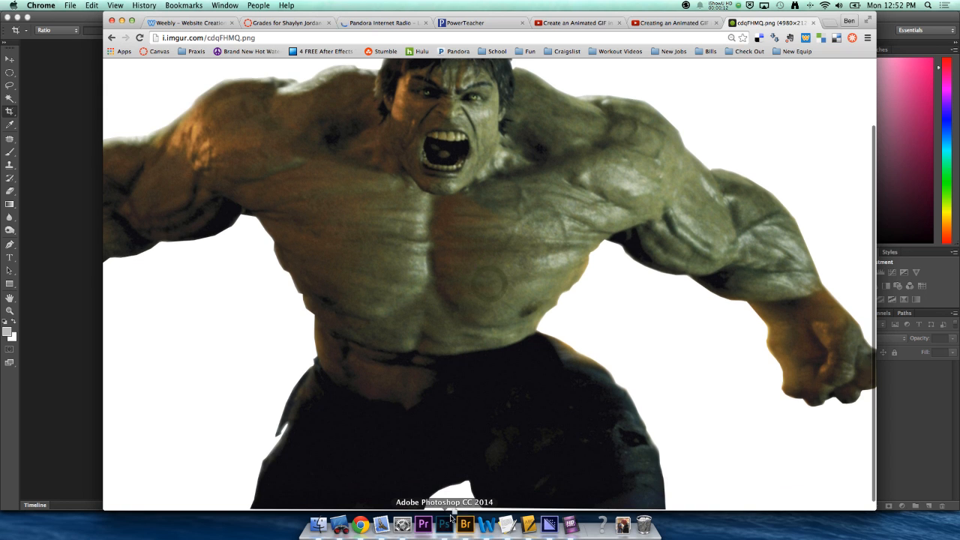
Step: Switch to Photoshop and duplicate Layer 0 three times
click(444, 524)
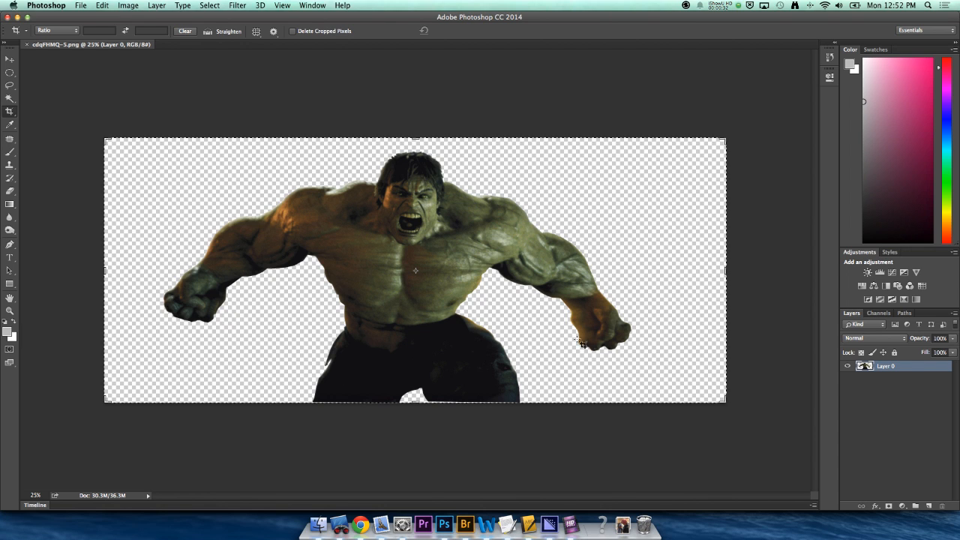
click(904, 374)
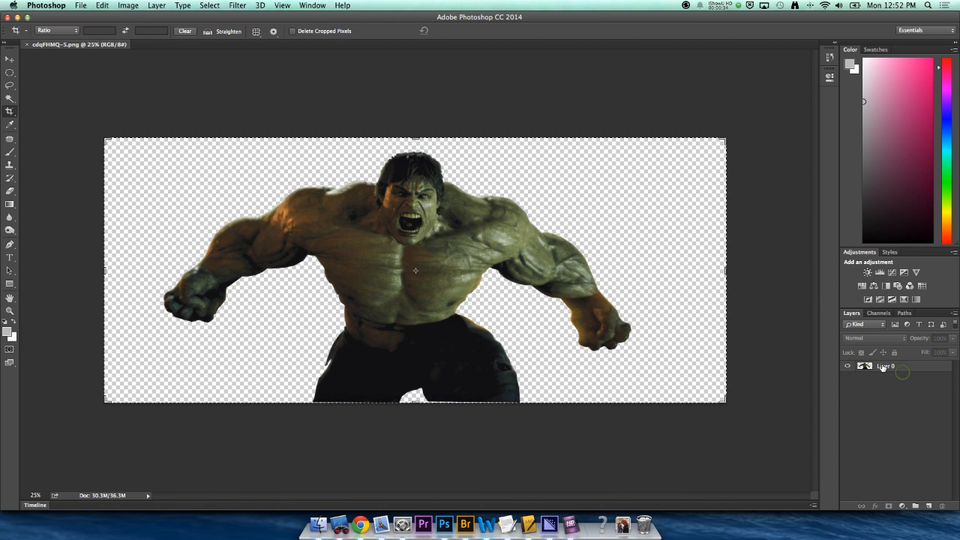
click(883, 367)
key(super+j)
key(super+j)
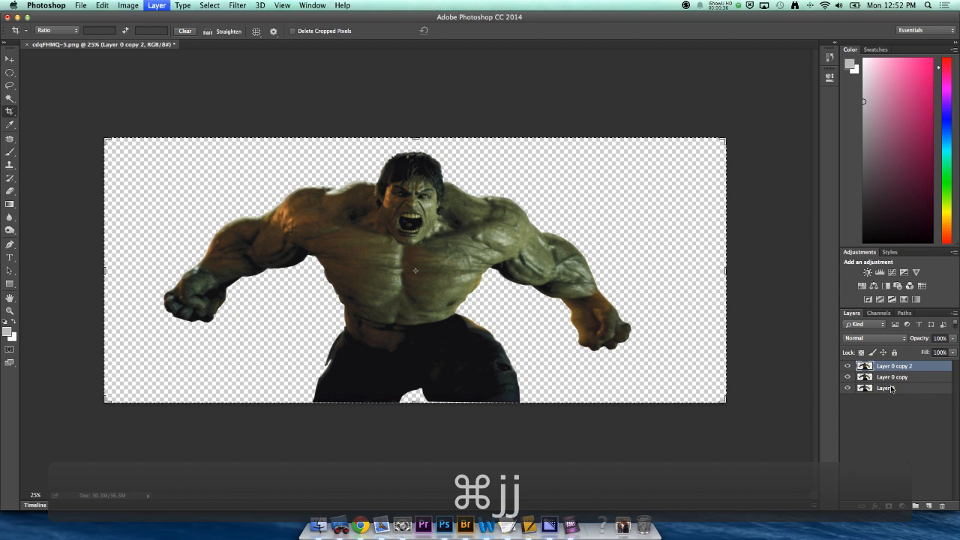
key(super+j)
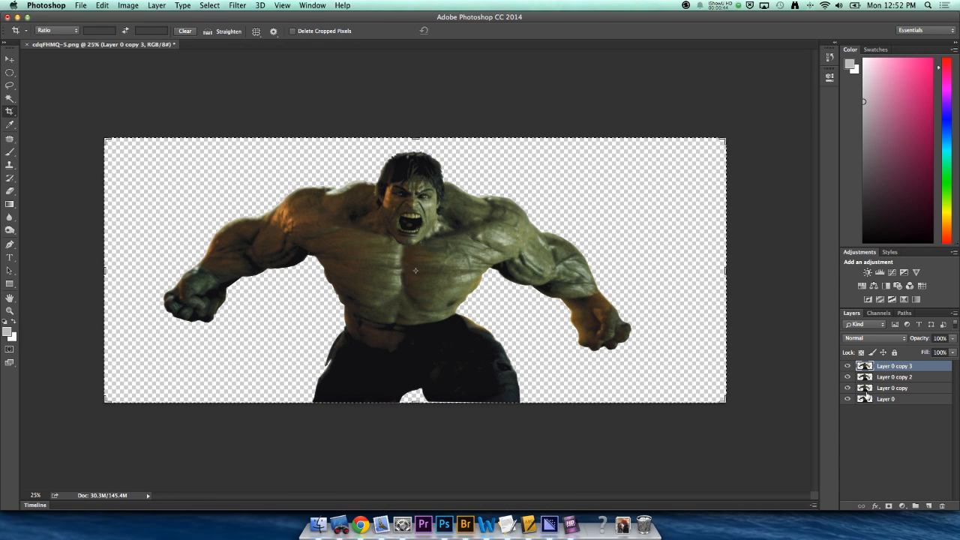
Step: Show only Layer 0 copy, hiding the other three layers
click(849, 366)
click(848, 377)
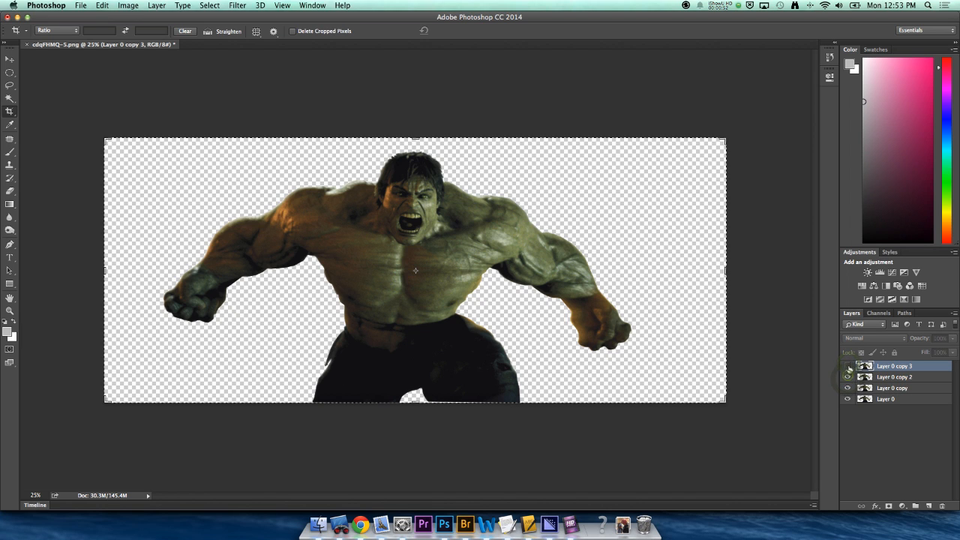
click(849, 367)
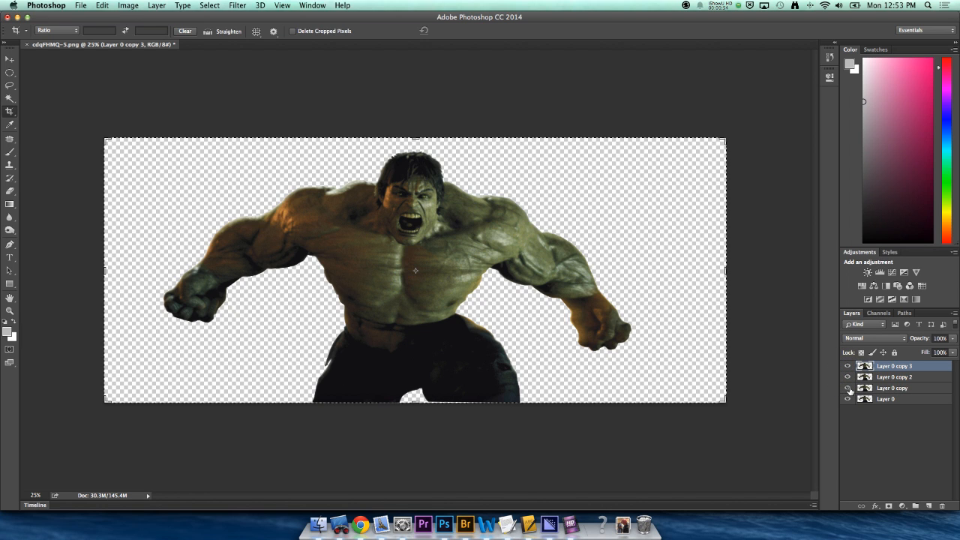
alt+click(849, 389)
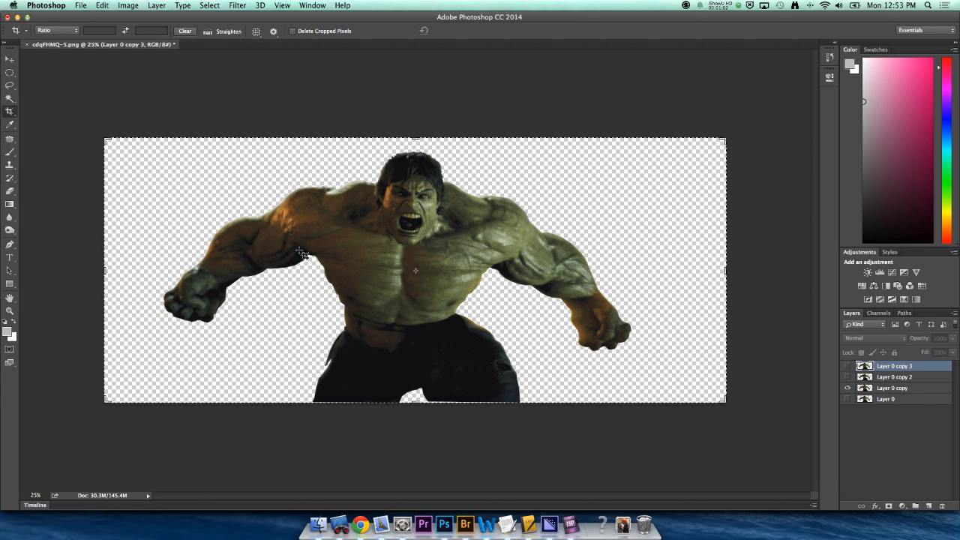
click(100, 6)
click(102, 6)
key(Escape)
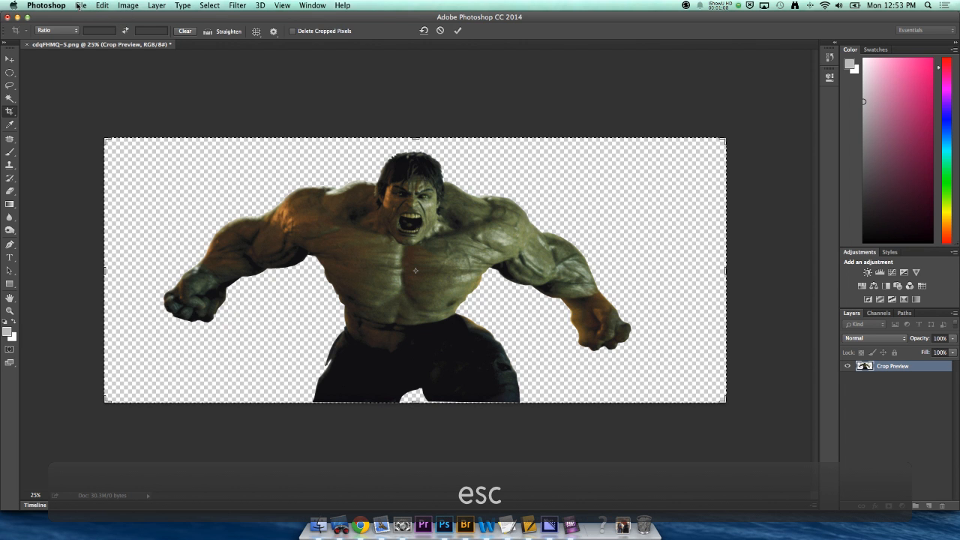
click(103, 6)
click(501, 259)
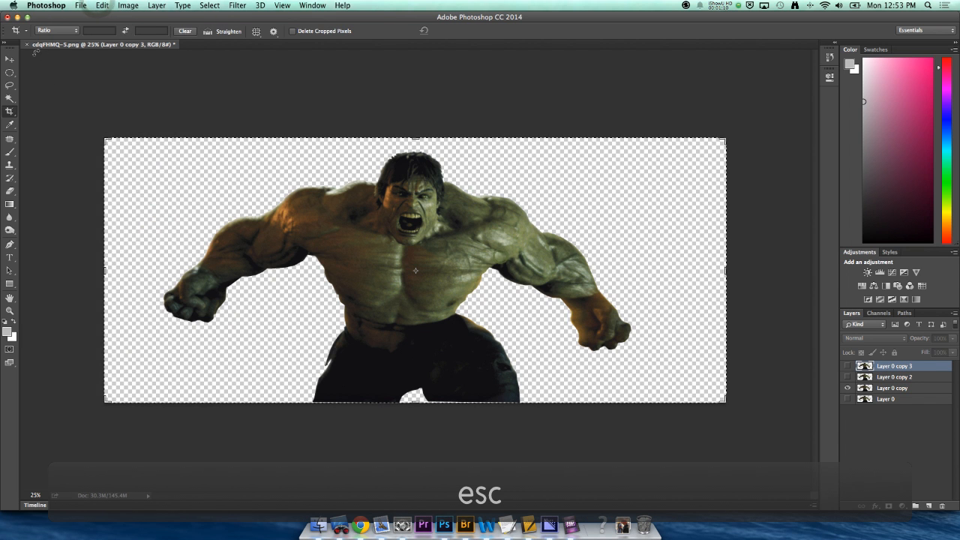
Step: Start Puppet Warp on Layer 0 copy and place pins along both of the Hulk's arms, from shoulders to forearms
click(9, 59)
click(223, 203)
click(348, 229)
click(102, 6)
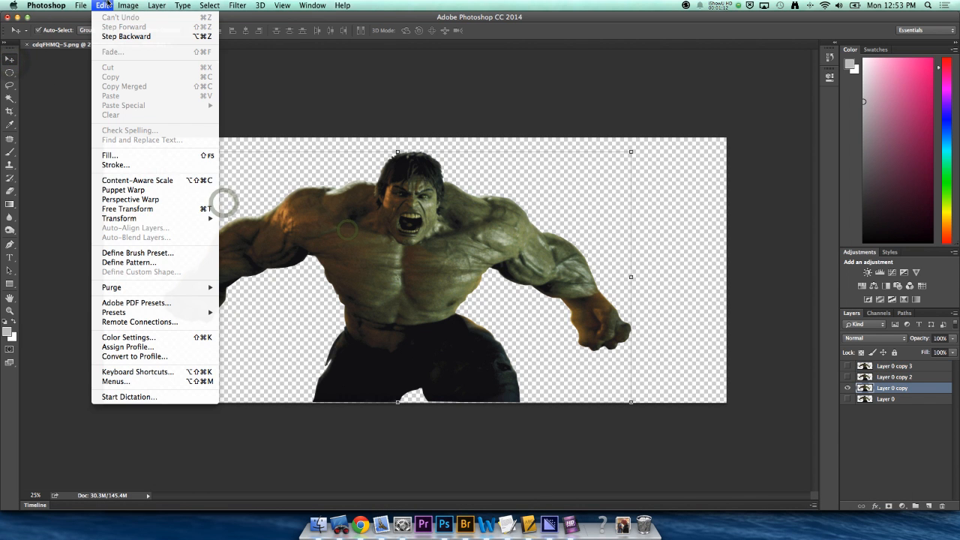
click(144, 192)
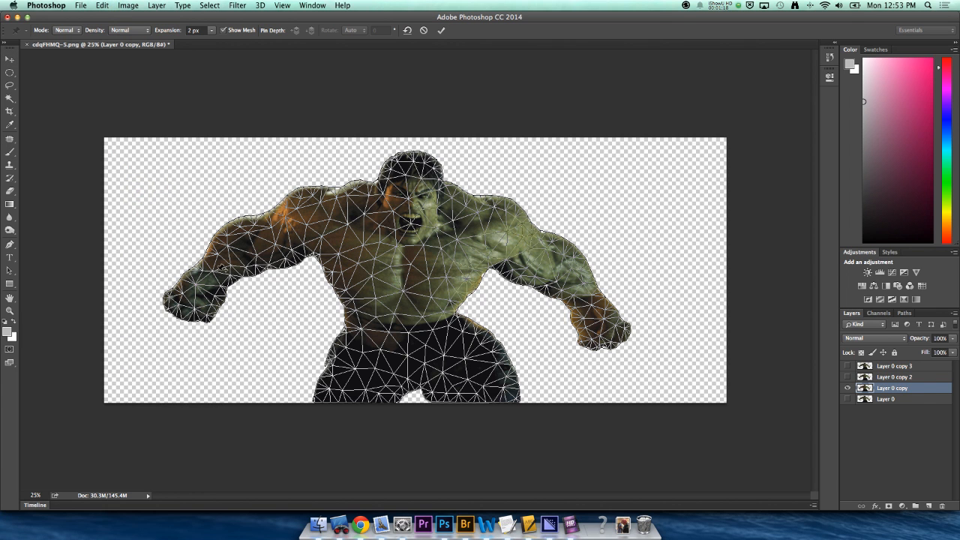
click(250, 245)
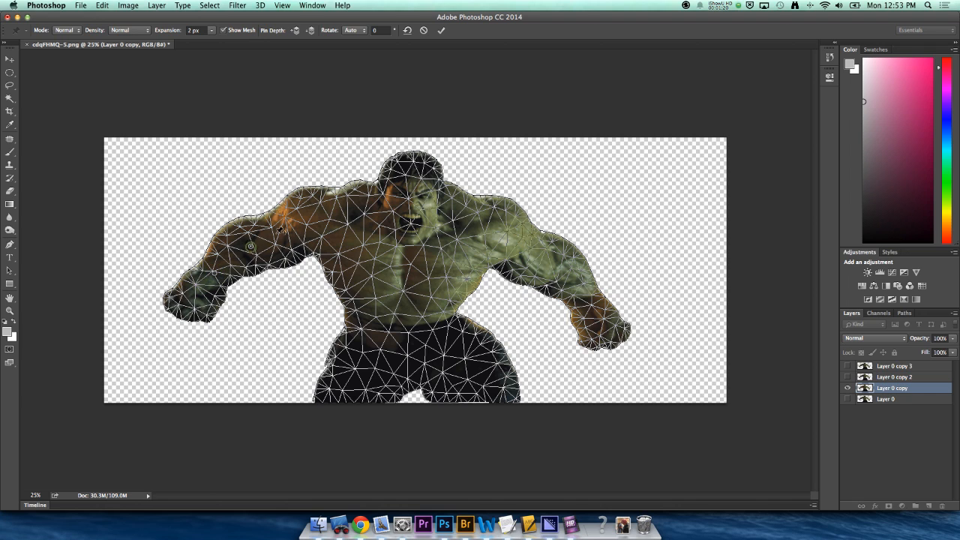
click(298, 223)
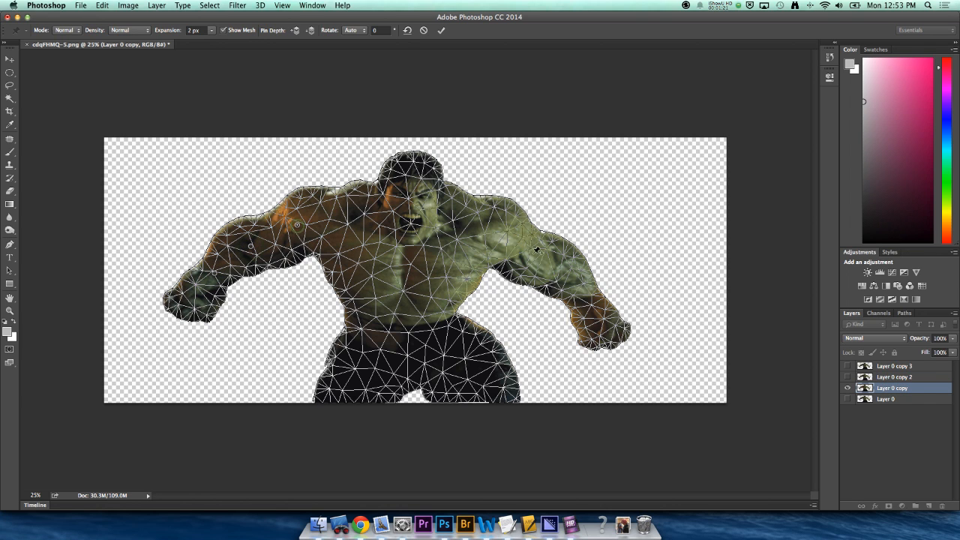
click(498, 229)
click(556, 279)
click(593, 309)
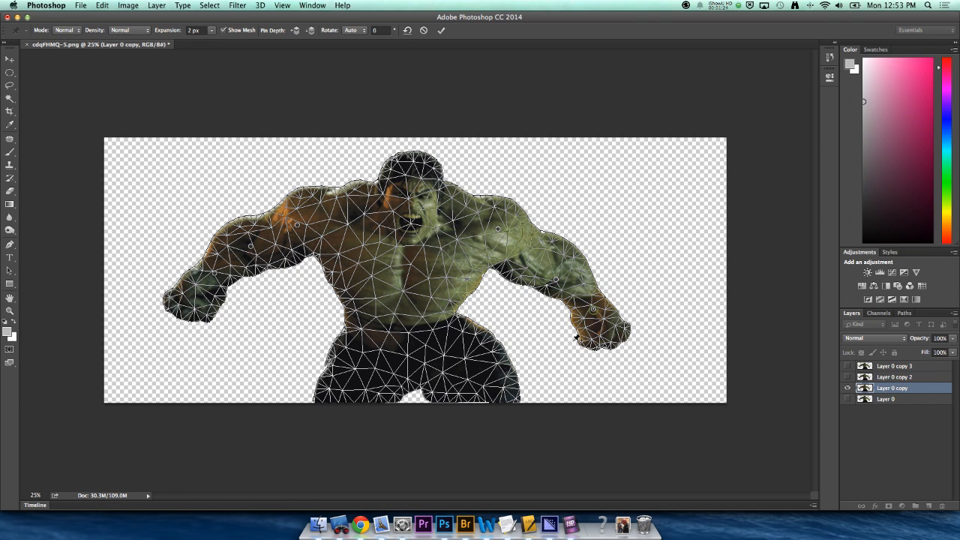
Step: Anchor the Hulk's lower body with warp pins at both sides of the waist and at the bottom of both legs
click(453, 316)
click(361, 322)
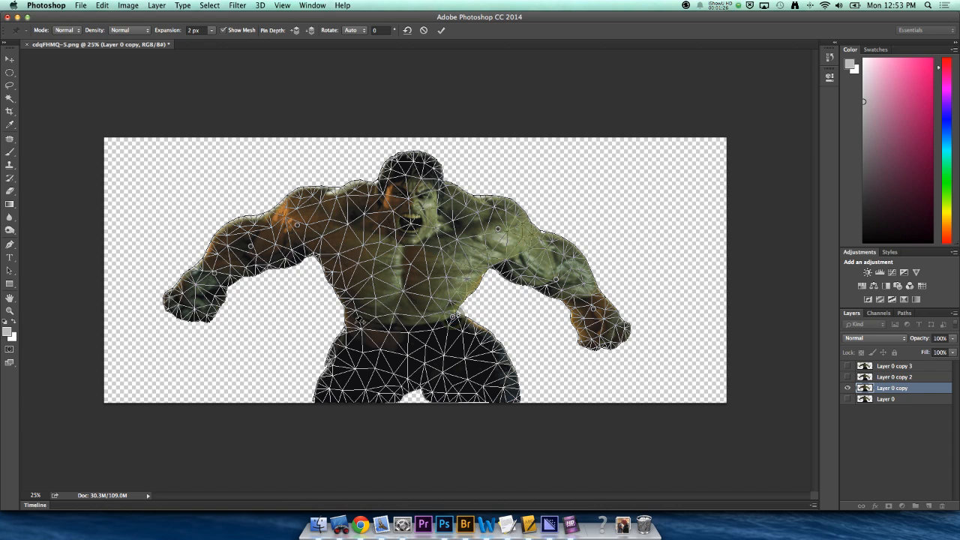
click(348, 323)
click(350, 401)
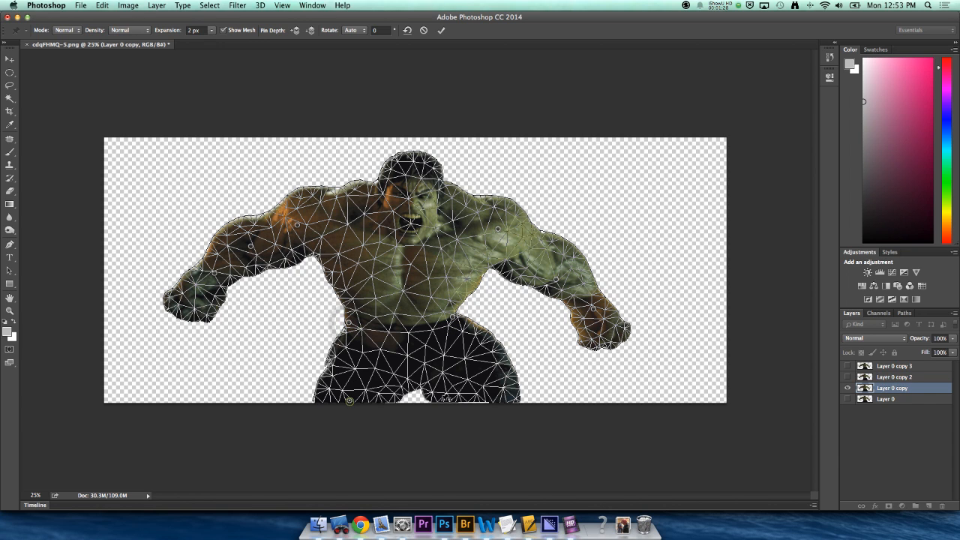
click(488, 400)
Step: Raise both of the Hulk's forearms to nearly horizontal with the arm pins and apply the warp
drag(218, 279, 203, 246)
drag(556, 279, 567, 260)
drag(594, 309, 625, 264)
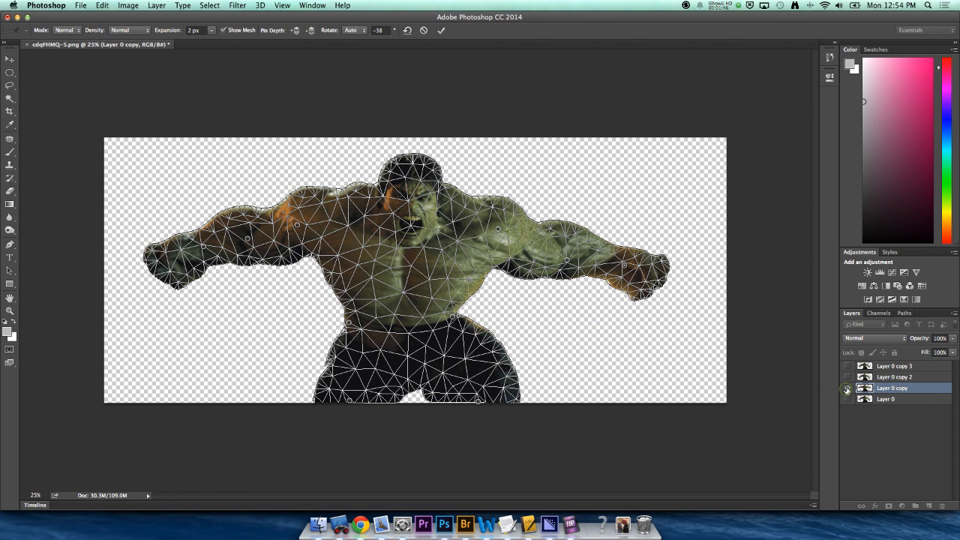
key(Return)
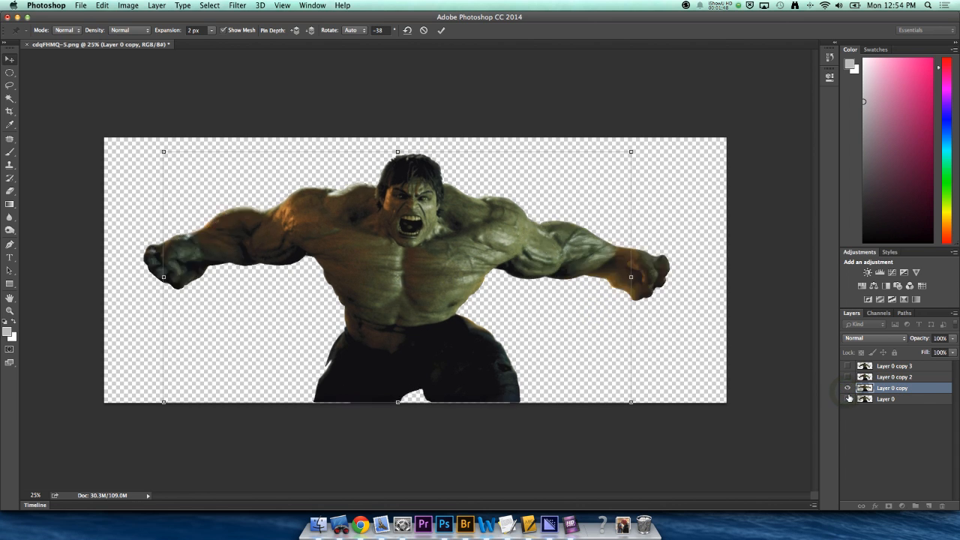
Step: Toggle the visibility of Layer 0 and Layer 0 copy to compare the original and warped arm poses
alt+click(849, 399)
alt+click(851, 401)
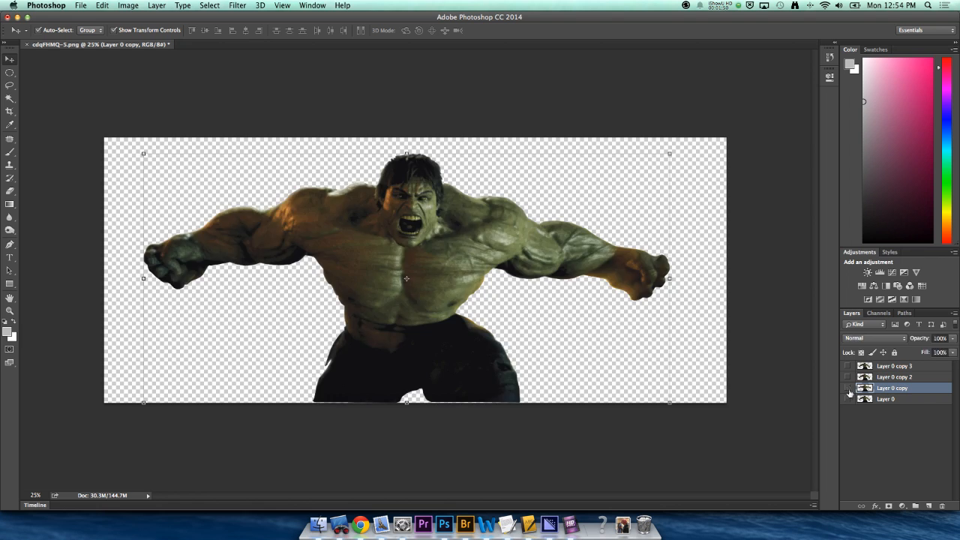
click(848, 400)
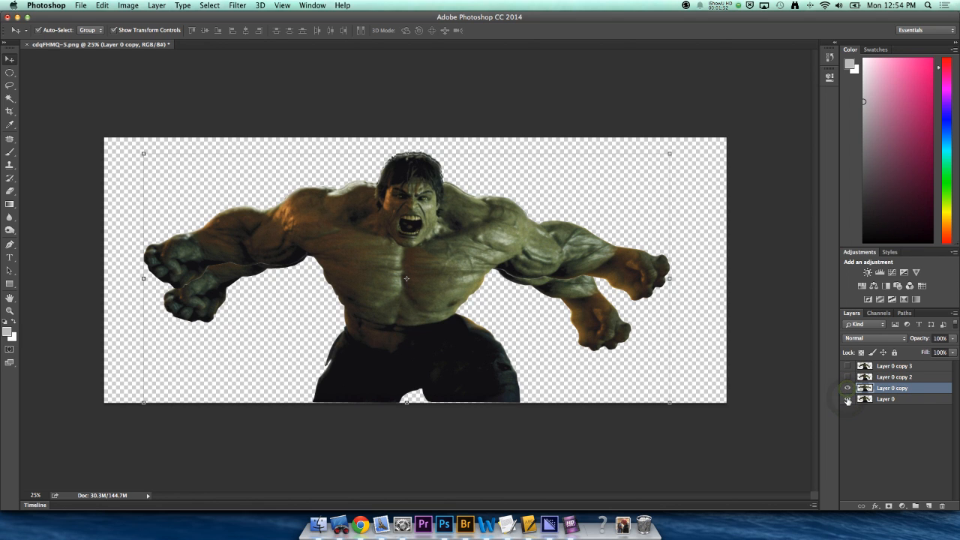
click(847, 399)
click(847, 388)
click(847, 388)
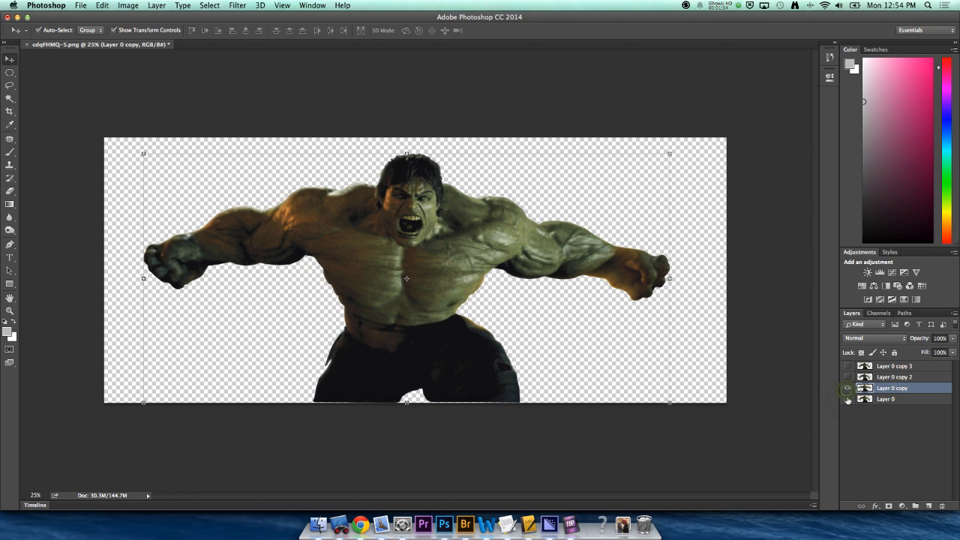
click(847, 388)
click(847, 388)
Step: Hide Layer 0 copy, then show and select Layer 0 copy 2
click(848, 389)
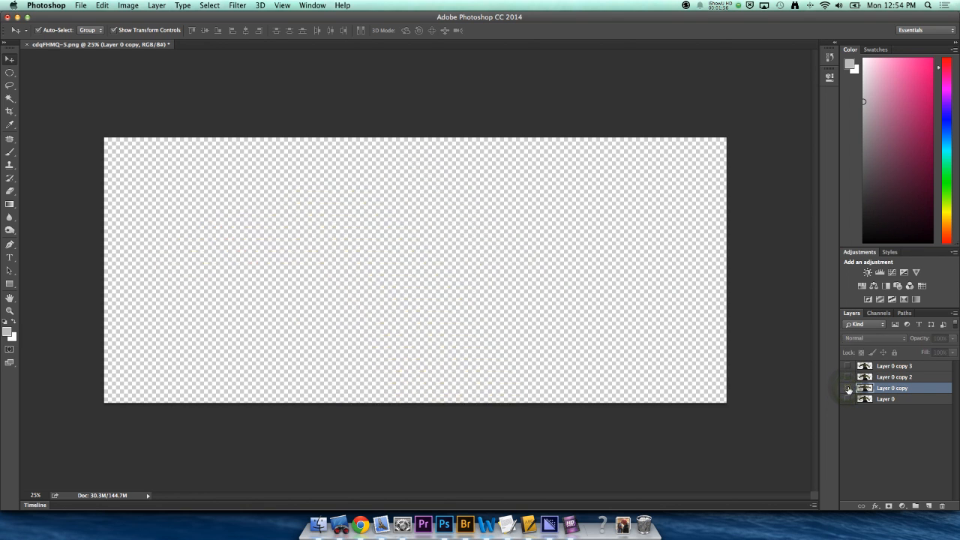
click(848, 376)
click(889, 376)
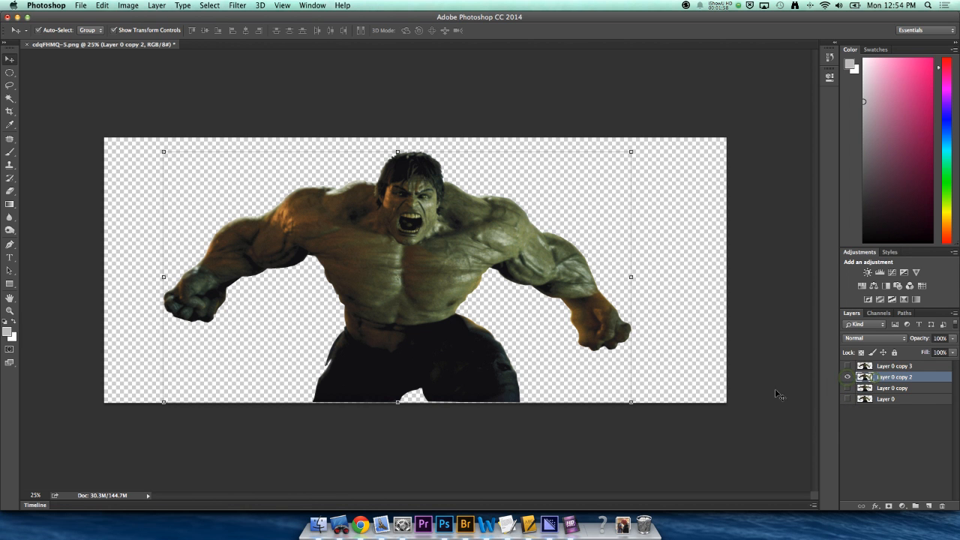
Step: Start Puppet Warp on Layer 0 copy 2 and place pins along both arms, at the waist and on both legs
click(127, 5)
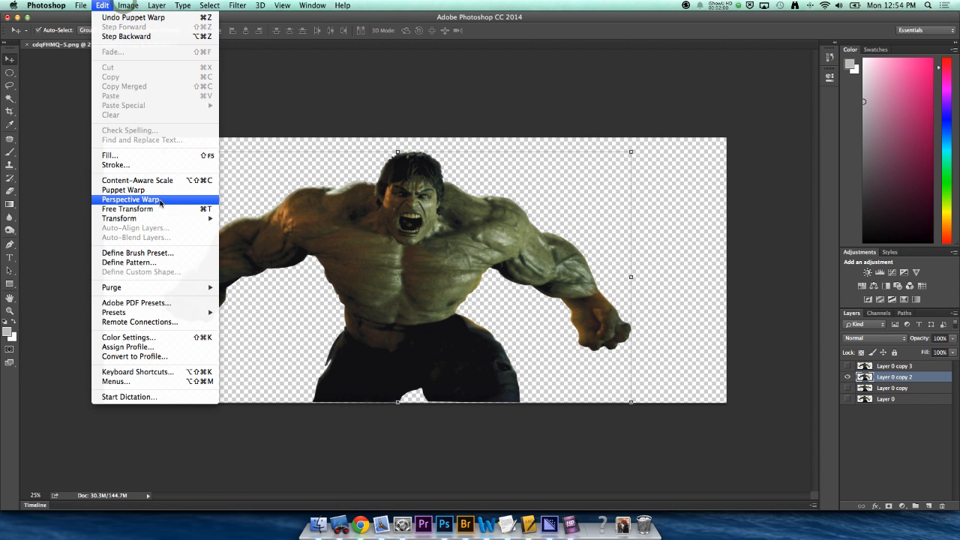
click(155, 191)
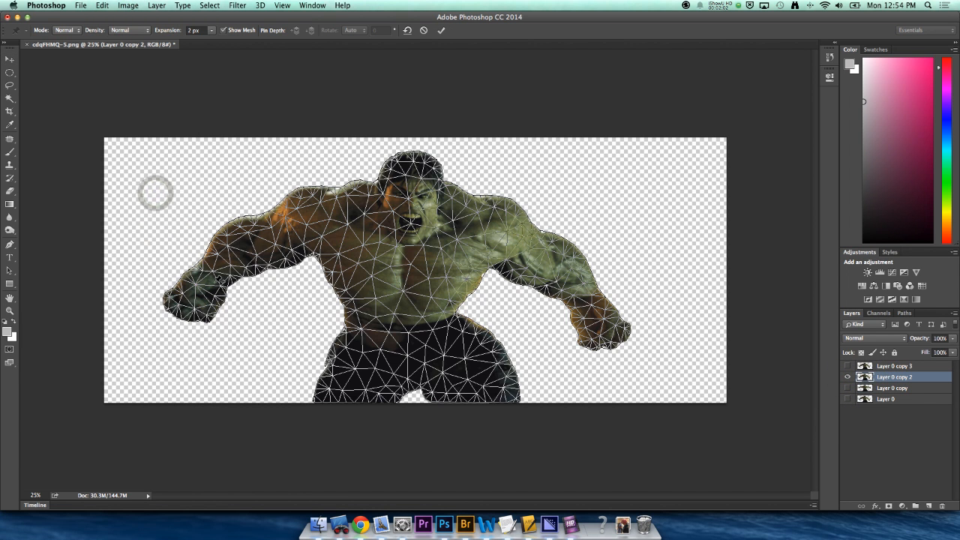
click(251, 248)
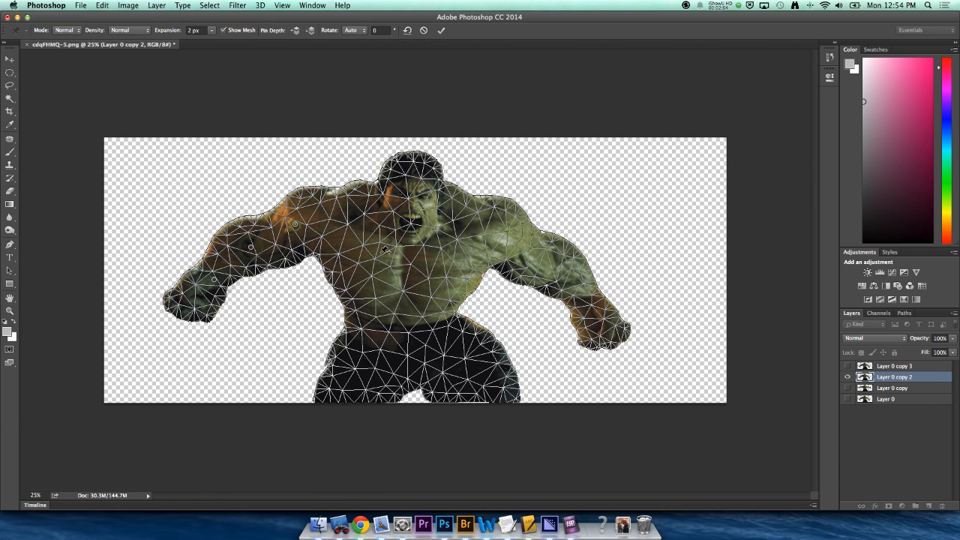
click(295, 223)
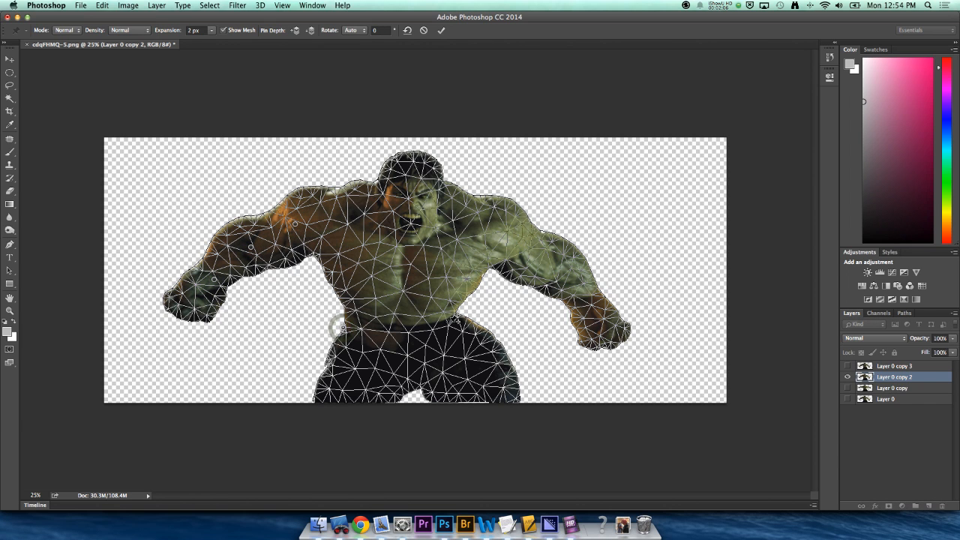
click(449, 322)
click(489, 389)
click(353, 398)
click(502, 229)
click(556, 280)
click(589, 306)
Step: Raise both of the Hulk's arms on Layer 0 copy 2 until the fists are above the shoulders, and apply the warp
drag(213, 280, 188, 221)
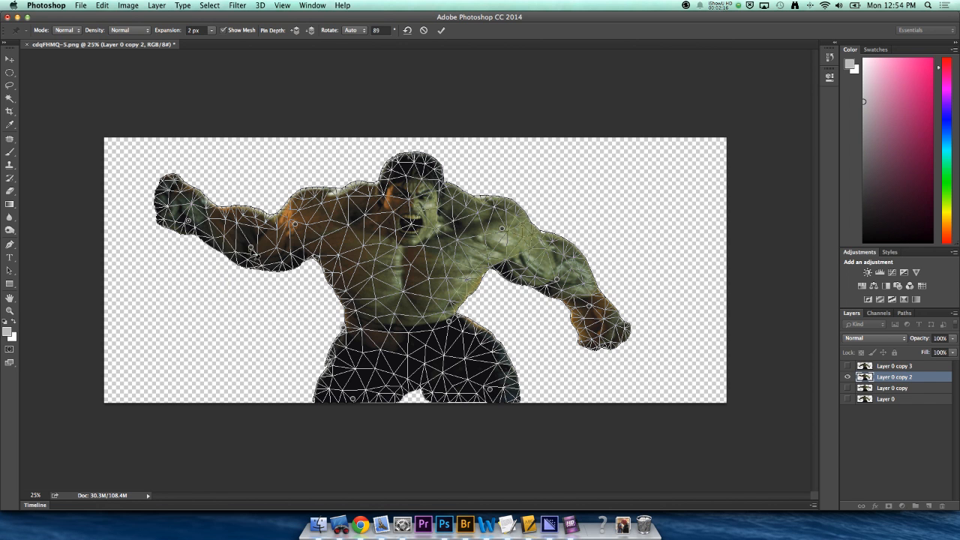
drag(250, 248, 248, 218)
drag(188, 224, 183, 204)
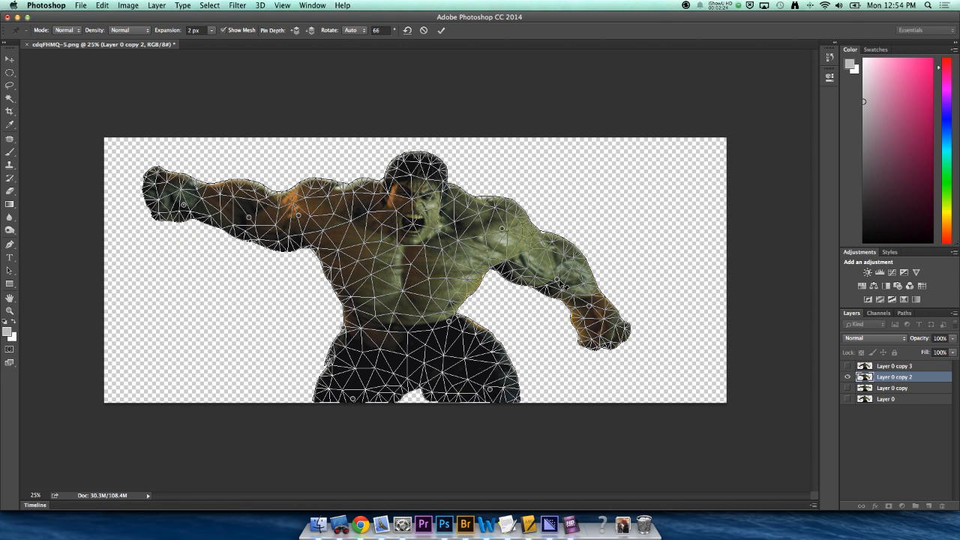
drag(571, 268, 627, 203)
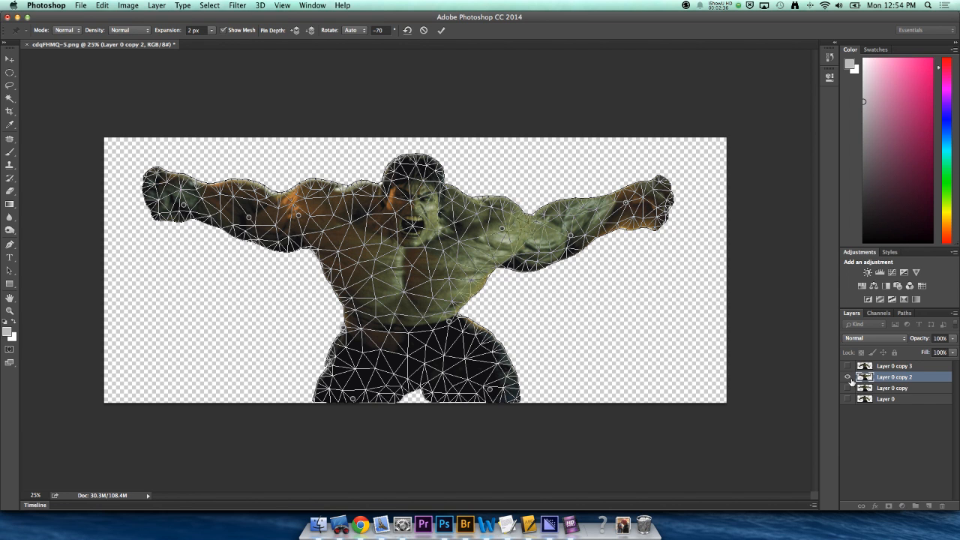
key(Return)
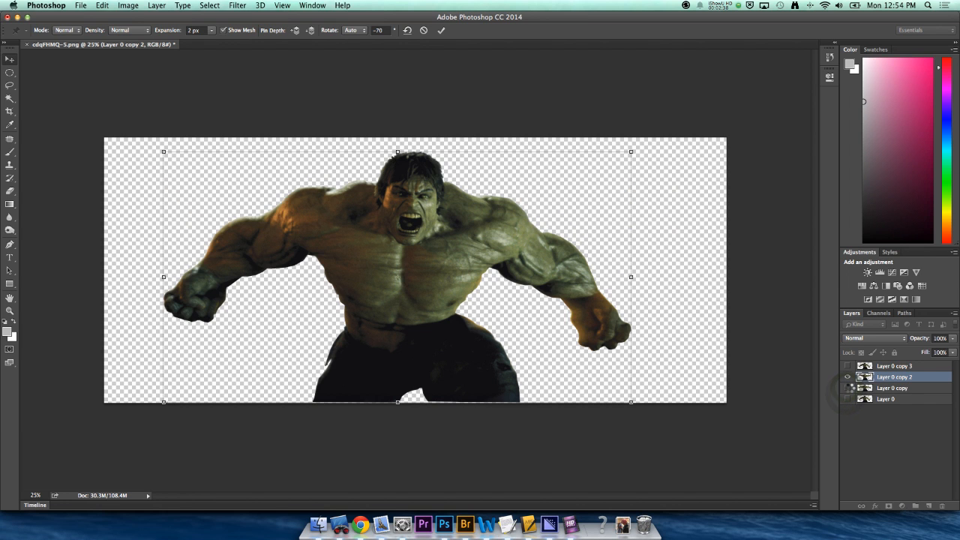
Step: Show all four layers together to compare the arm poses, and select Layer 0 copy 3
click(848, 388)
click(849, 400)
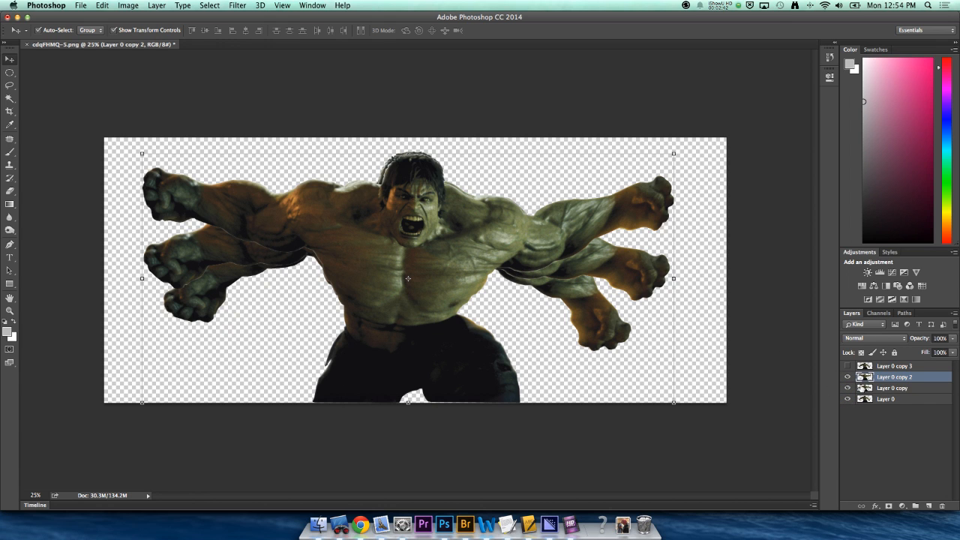
click(862, 367)
click(849, 367)
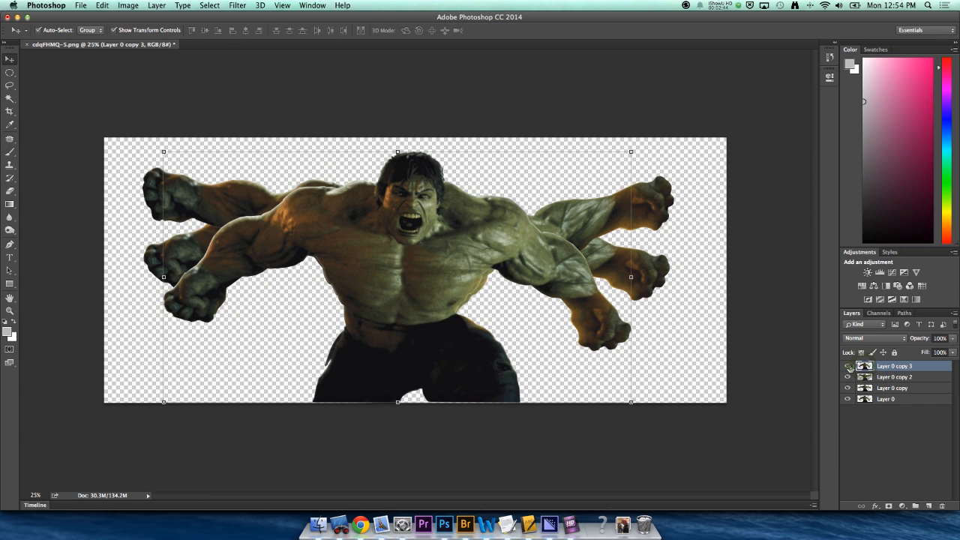
alt+click(848, 367)
click(102, 5)
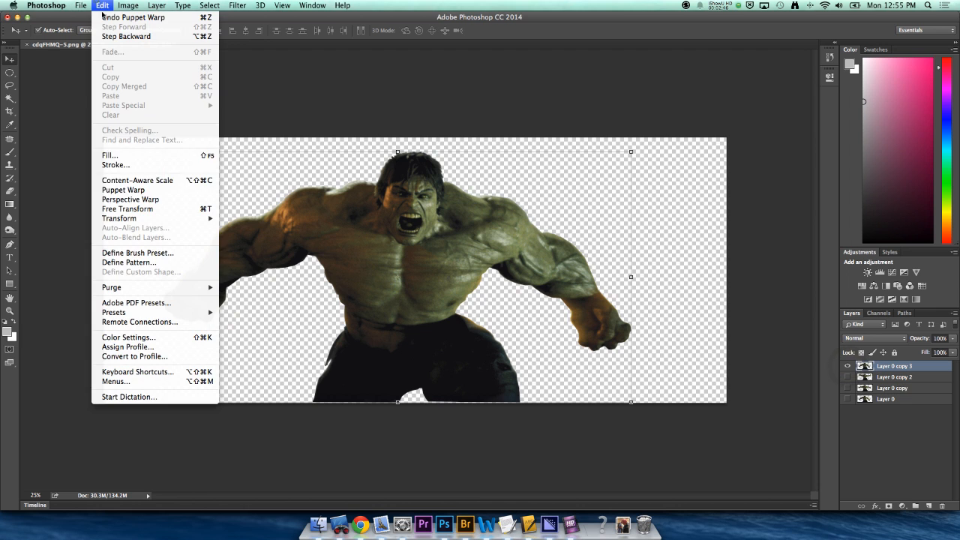
click(151, 193)
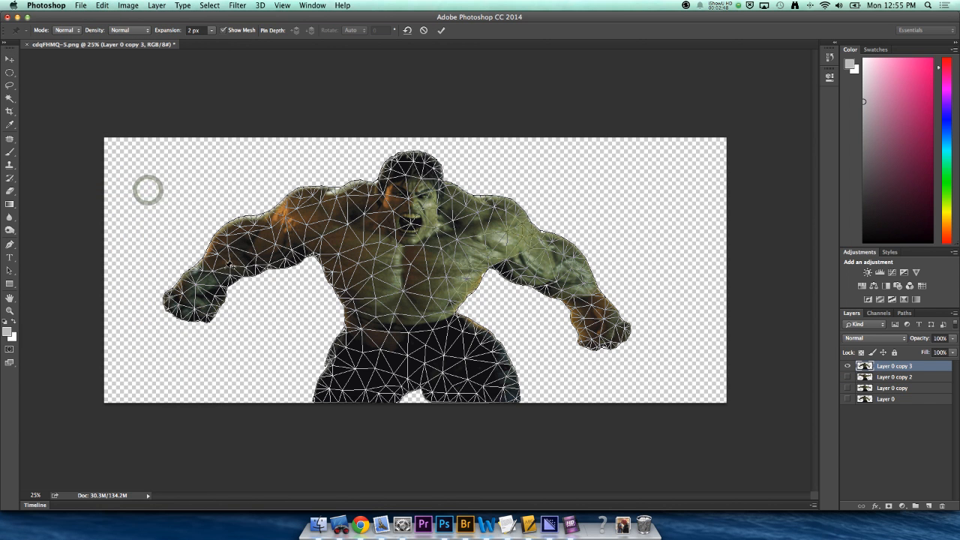
key(Escape)
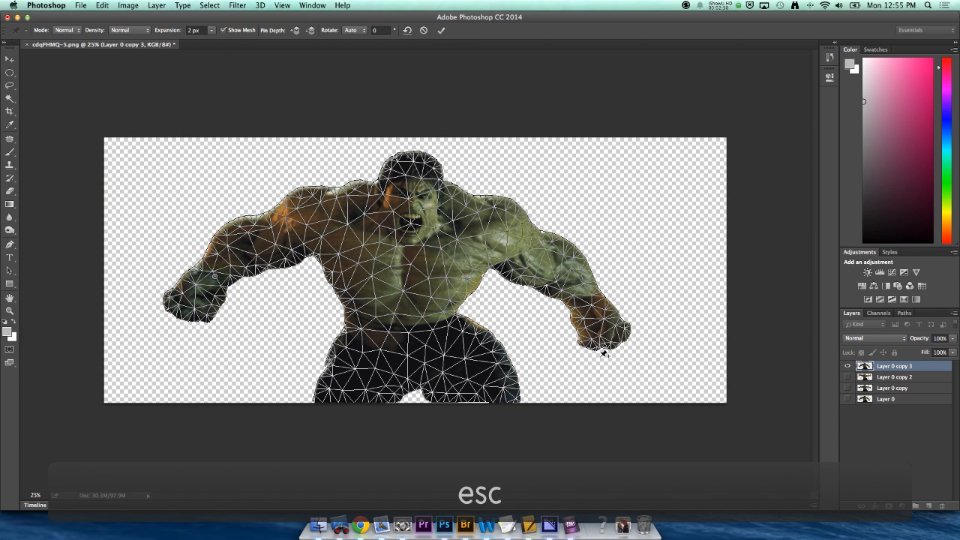
Step: Replace Layer 0 copy 3 with a duplicate of Layer 0 copy 2, and pin its arms, waist and legs for Puppet Warp
drag(900, 378, 944, 507)
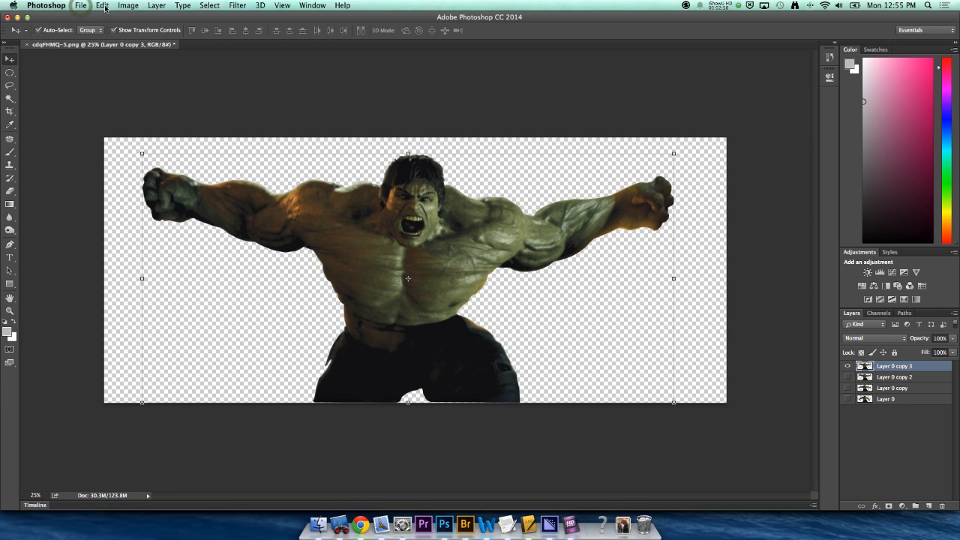
click(102, 5)
click(142, 191)
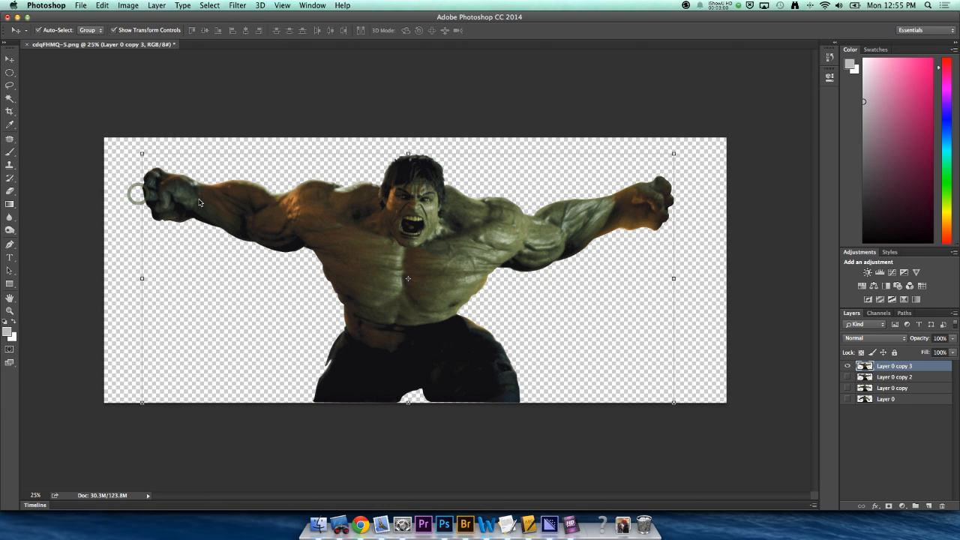
click(262, 217)
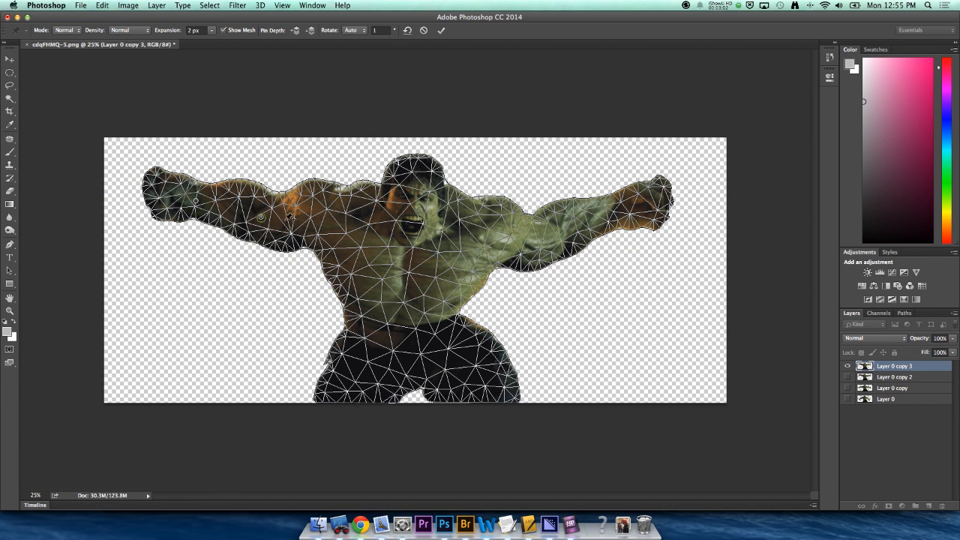
click(316, 217)
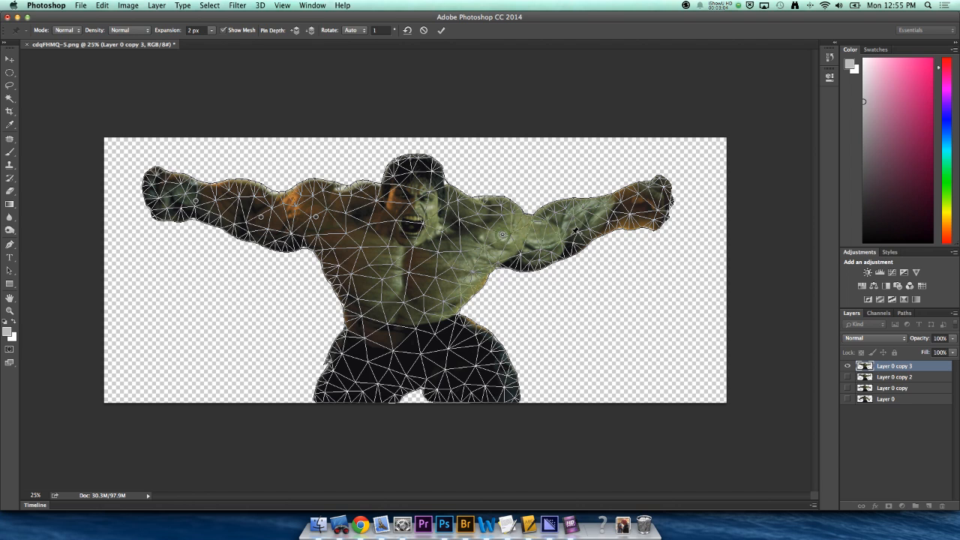
click(503, 234)
click(572, 230)
click(623, 207)
click(487, 391)
click(453, 322)
click(362, 325)
click(351, 326)
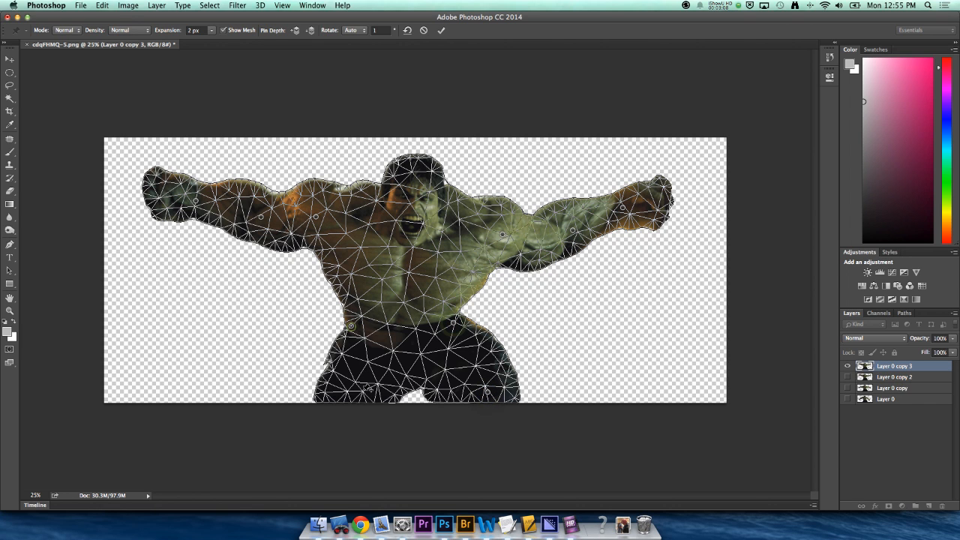
click(358, 398)
Step: Raise the arm and shoulder on the image's left side until the fist reaches the canvas's upper edge, and suppress the pin-spacing warning
drag(195, 200, 201, 176)
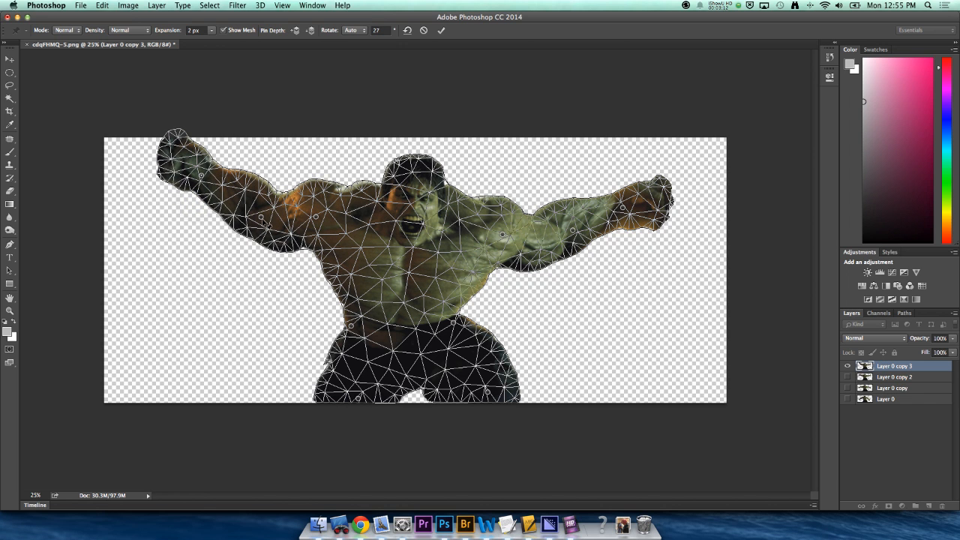
drag(261, 216, 262, 204)
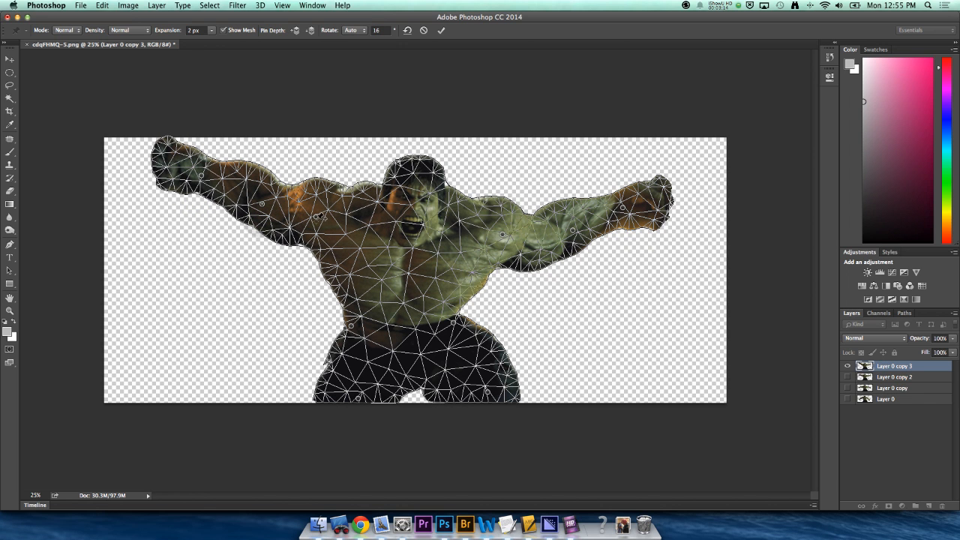
click(315, 220)
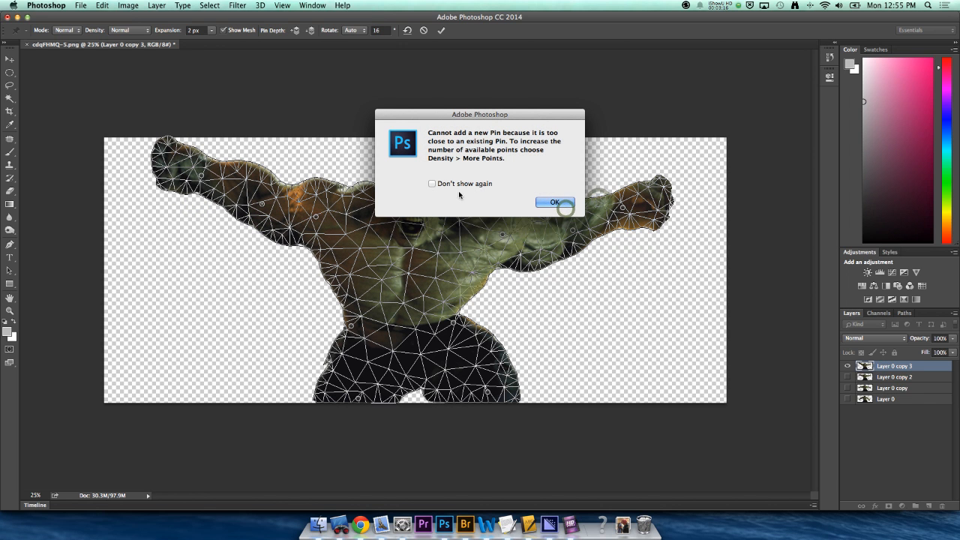
click(433, 184)
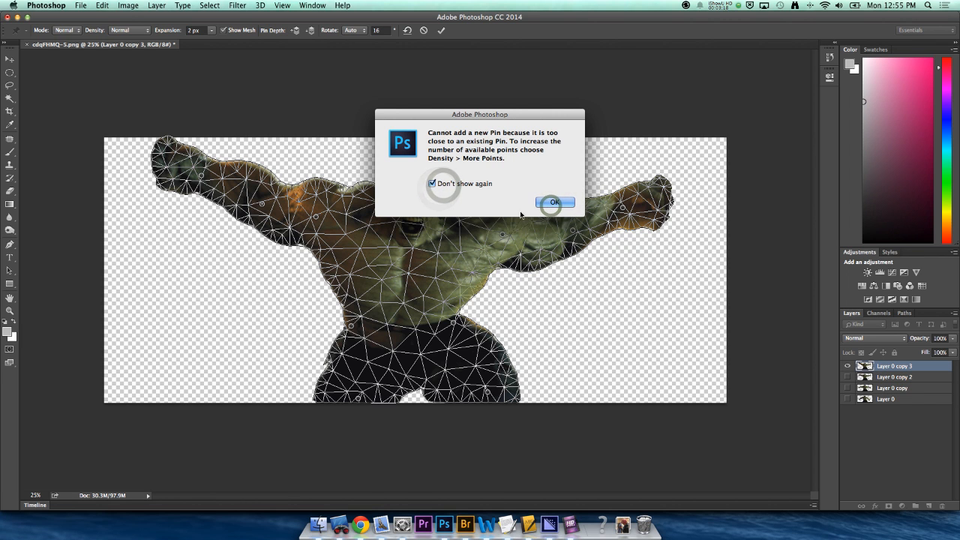
click(553, 203)
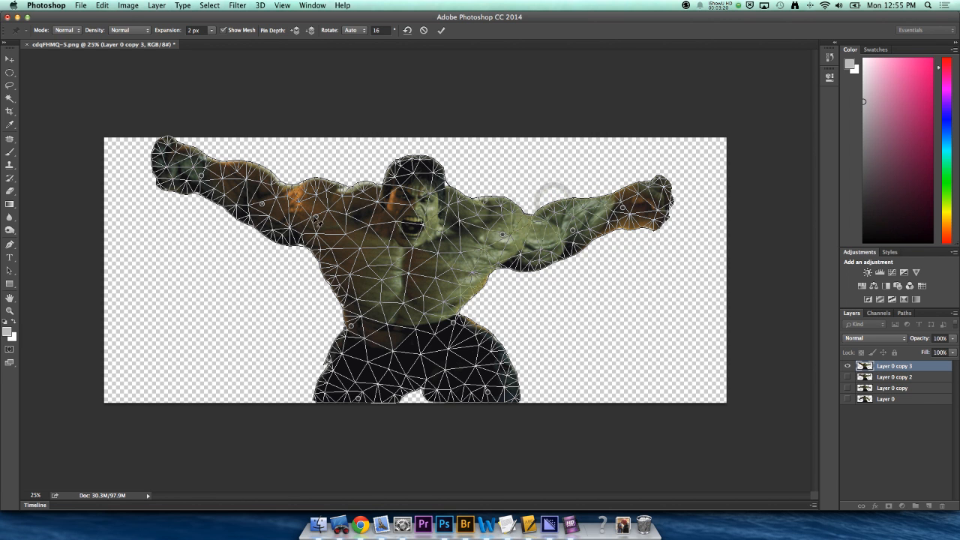
drag(316, 216, 316, 210)
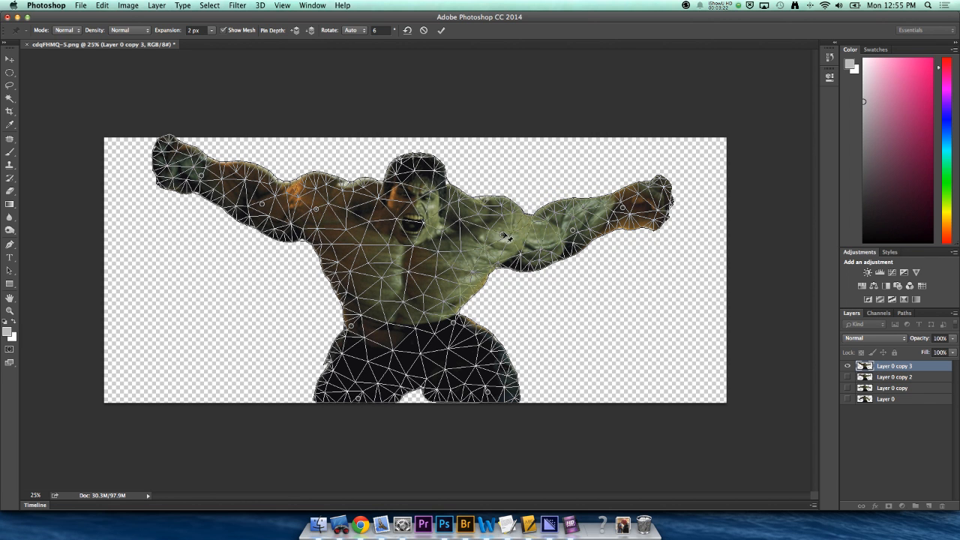
Step: Raise the shoulder and arm on the image's right side to match the other arm, and apply the warp
drag(506, 237, 503, 218)
drag(573, 227, 620, 195)
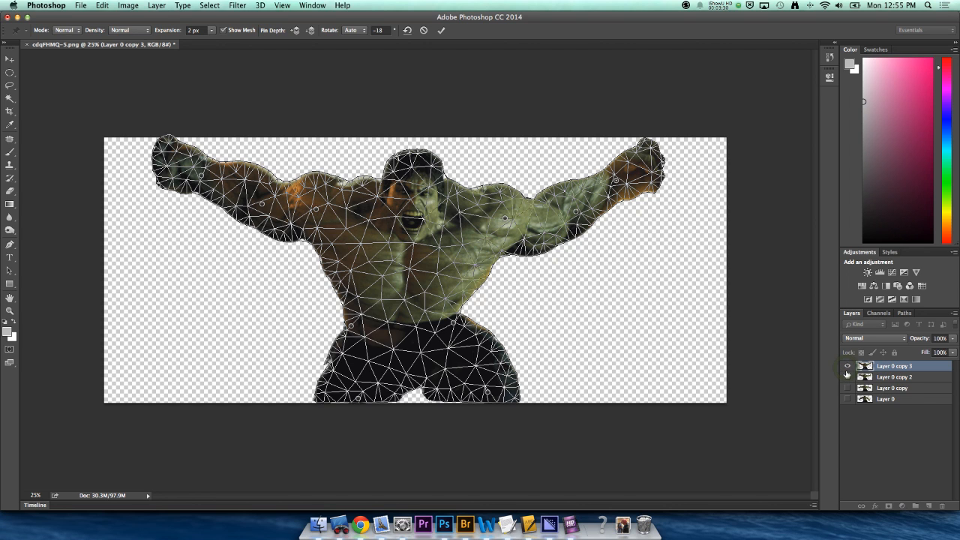
key(Return)
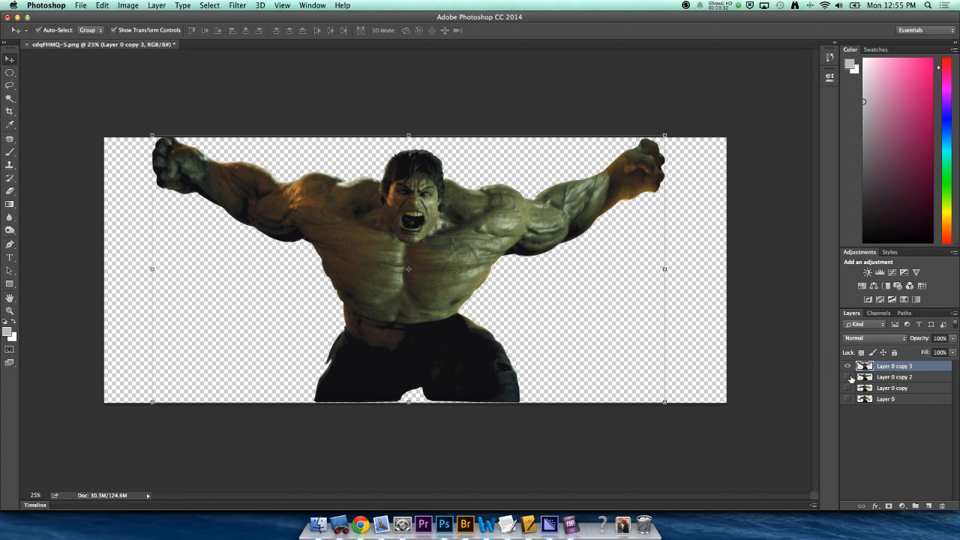
Step: Show Layer 0 copy 2, Layer 0 copy and Layer 0 together with the new pose on Layer 0 copy 3
click(848, 377)
click(848, 388)
click(848, 400)
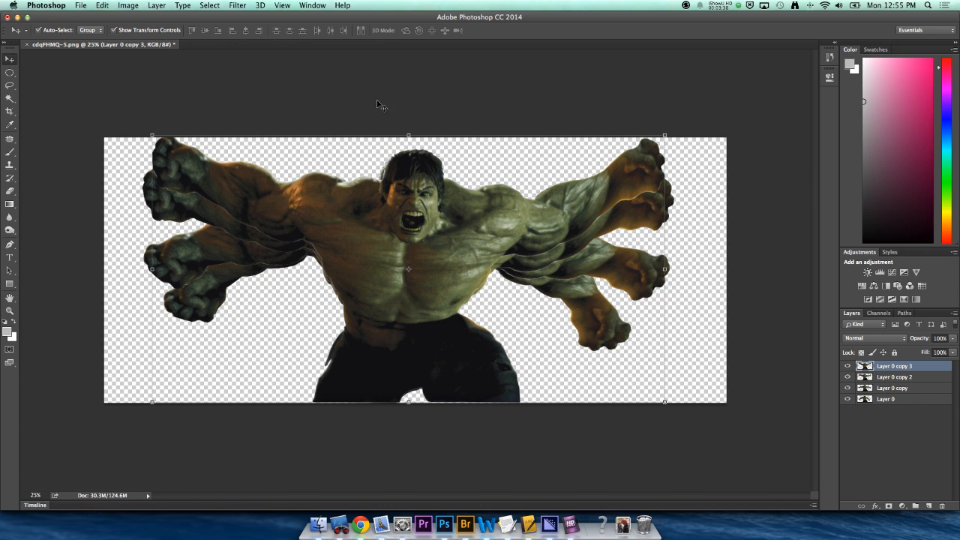
Step: Switch to the Motion workspace and create a frame animation in the timeline
click(319, 5)
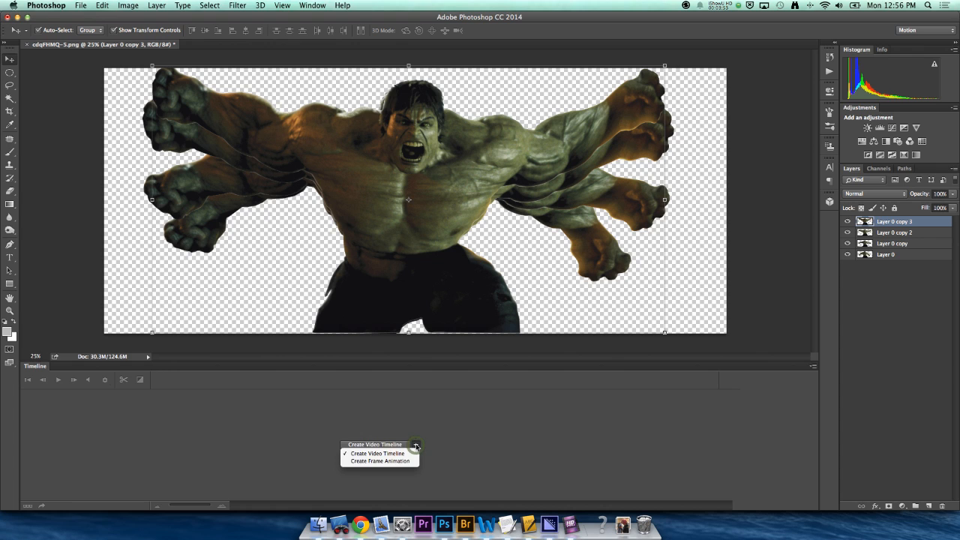
click(415, 445)
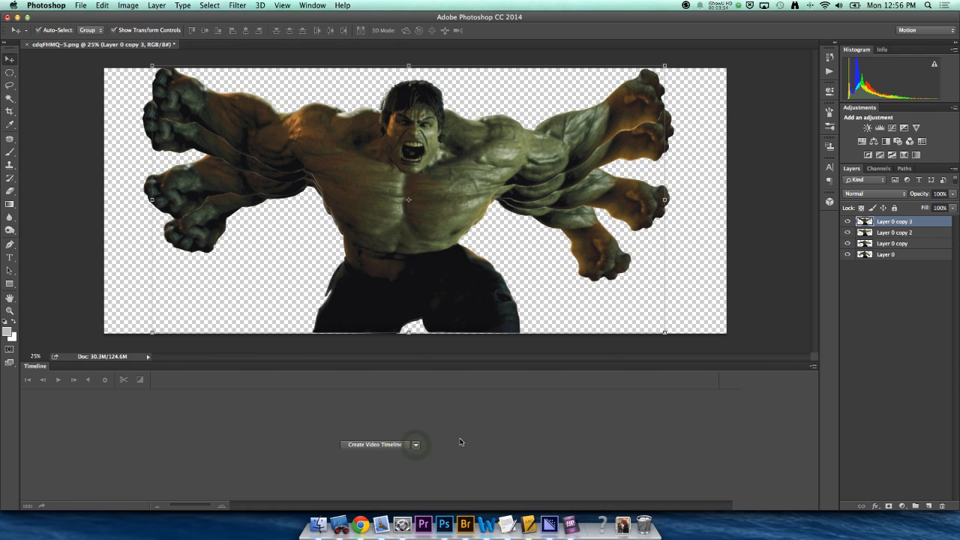
click(422, 446)
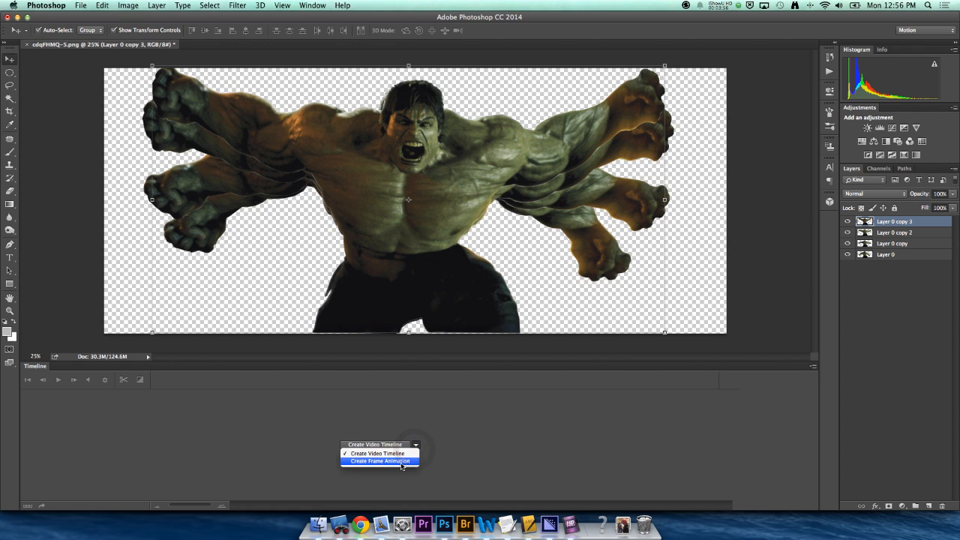
click(401, 461)
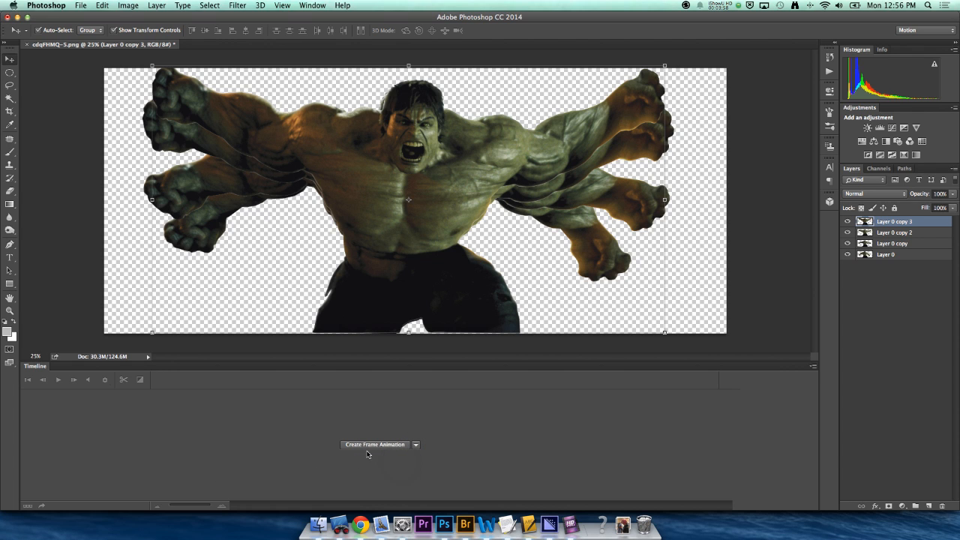
click(374, 447)
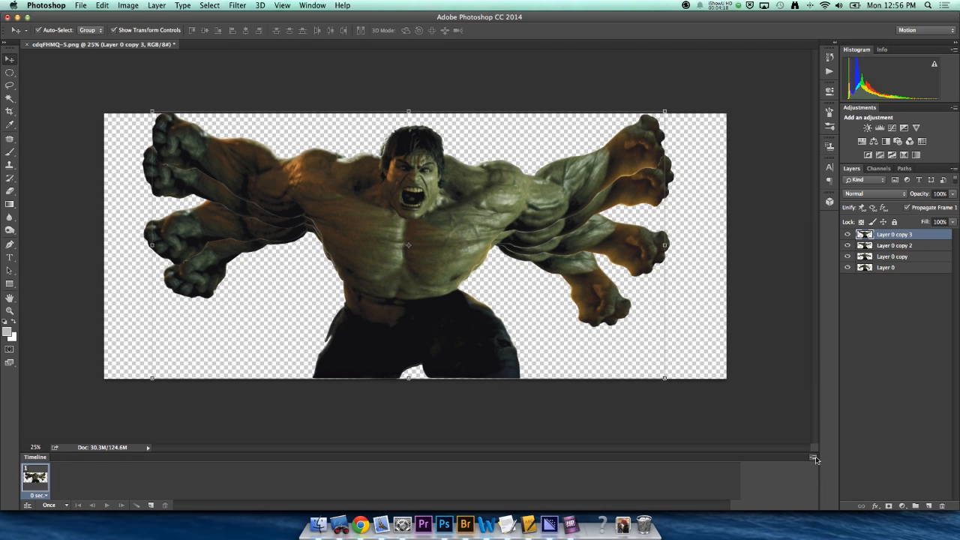
Step: Try the Create New Layer for Each New Frame option with all four layers selected
click(814, 459)
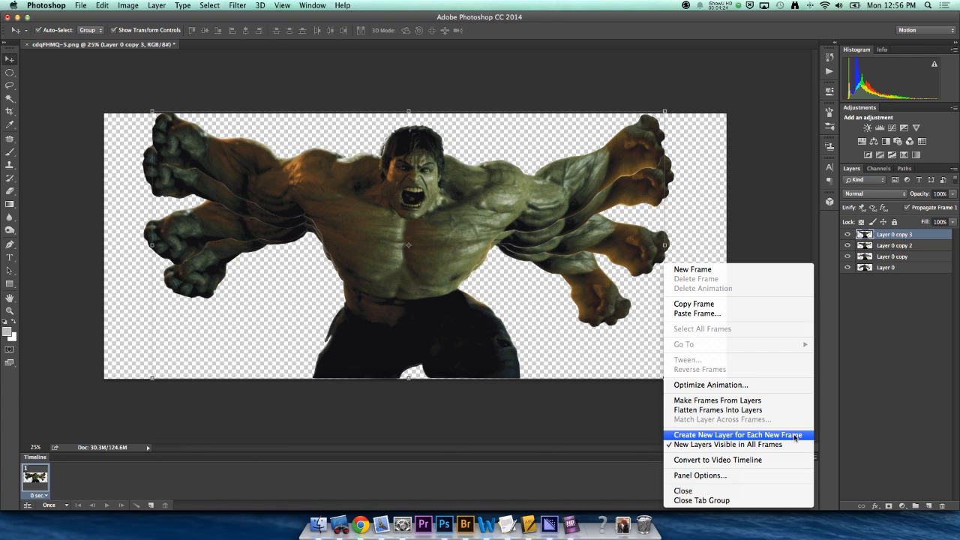
click(699, 437)
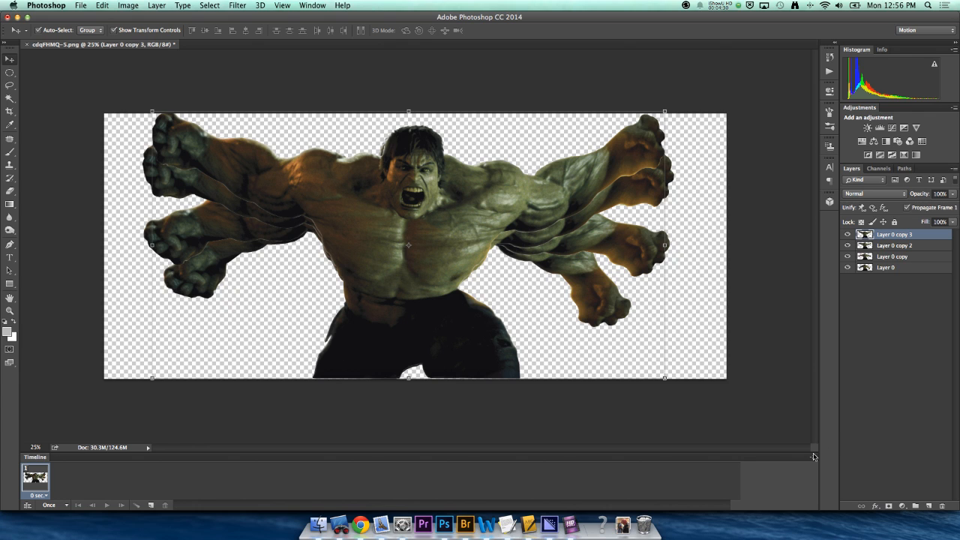
shift+click(891, 267)
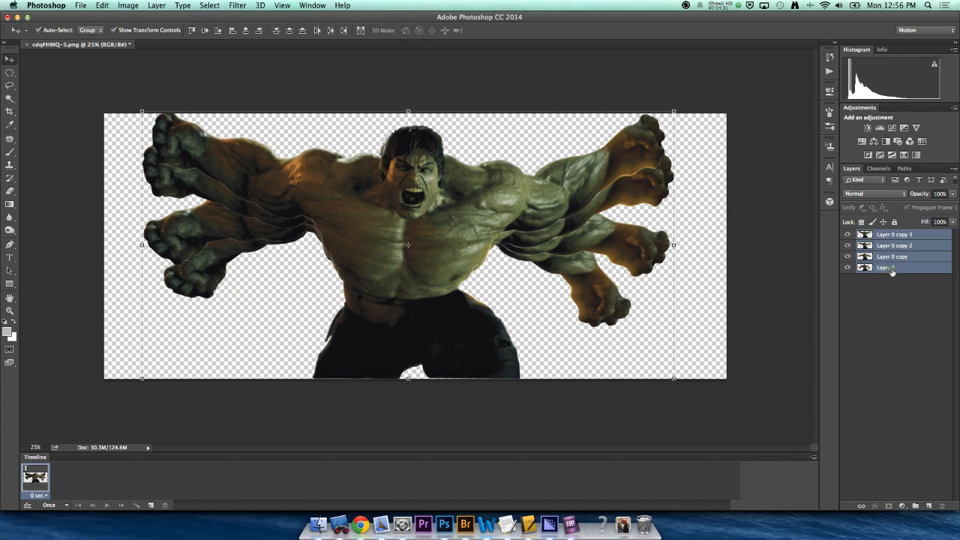
click(810, 457)
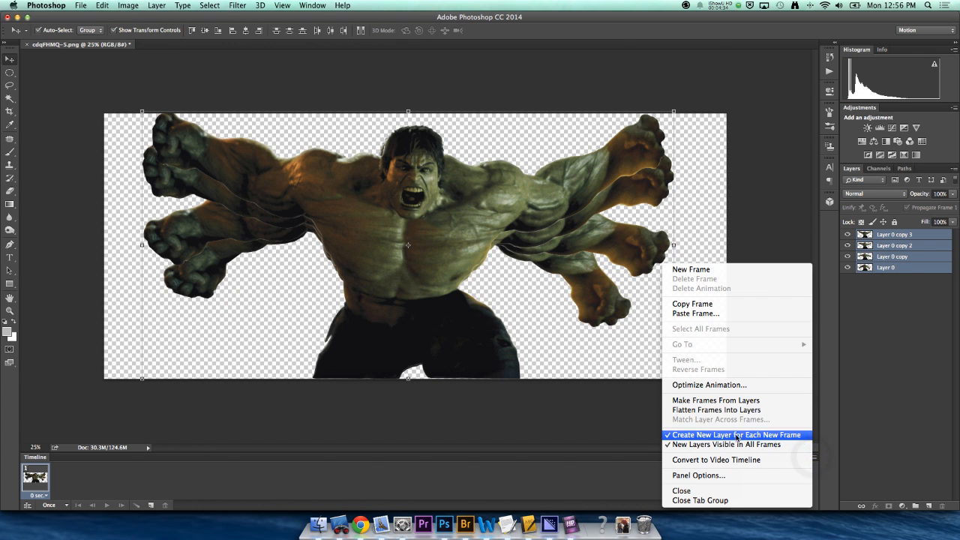
click(683, 445)
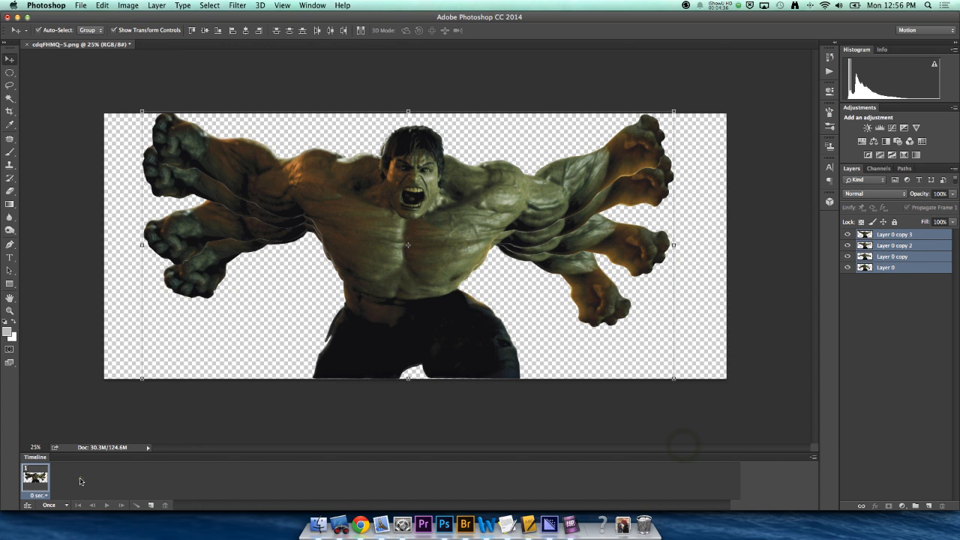
click(686, 5)
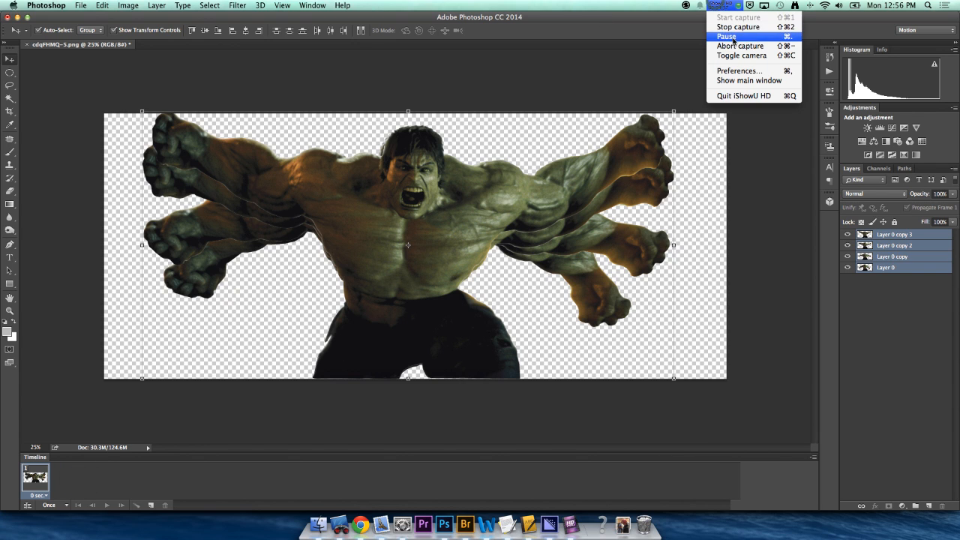
click(730, 38)
Step: Make animation frames from the four Hulk layers
click(814, 459)
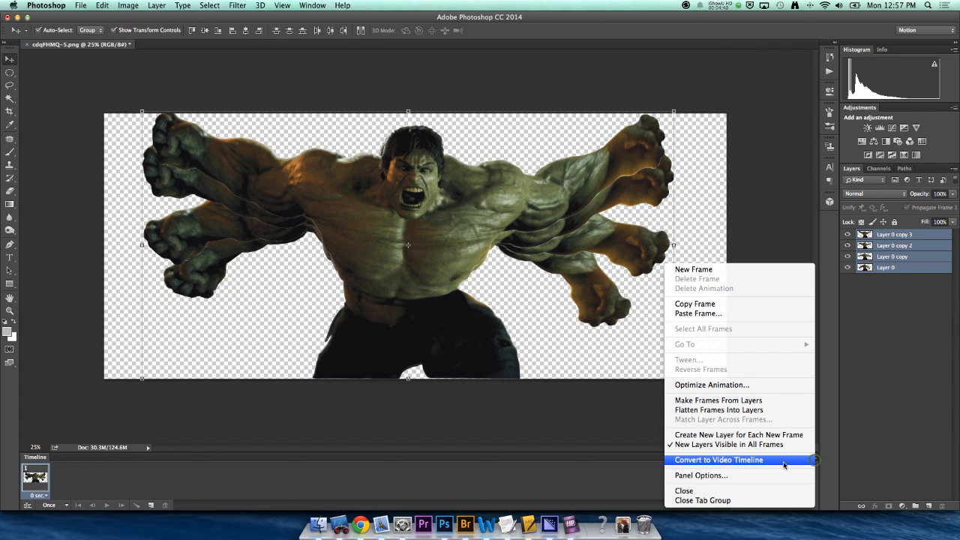
click(724, 401)
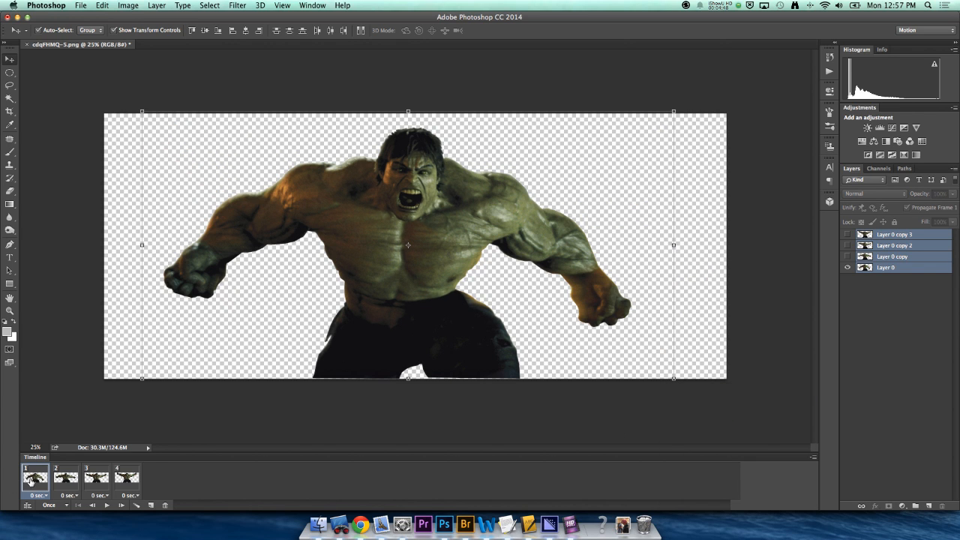
Step: Play the frame animation several times to check the arm-raising motion
click(107, 506)
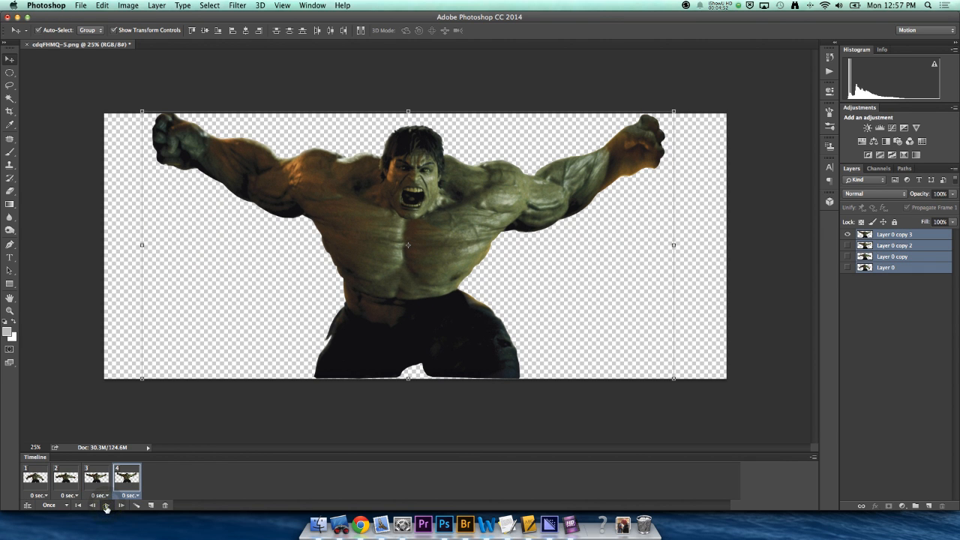
click(107, 506)
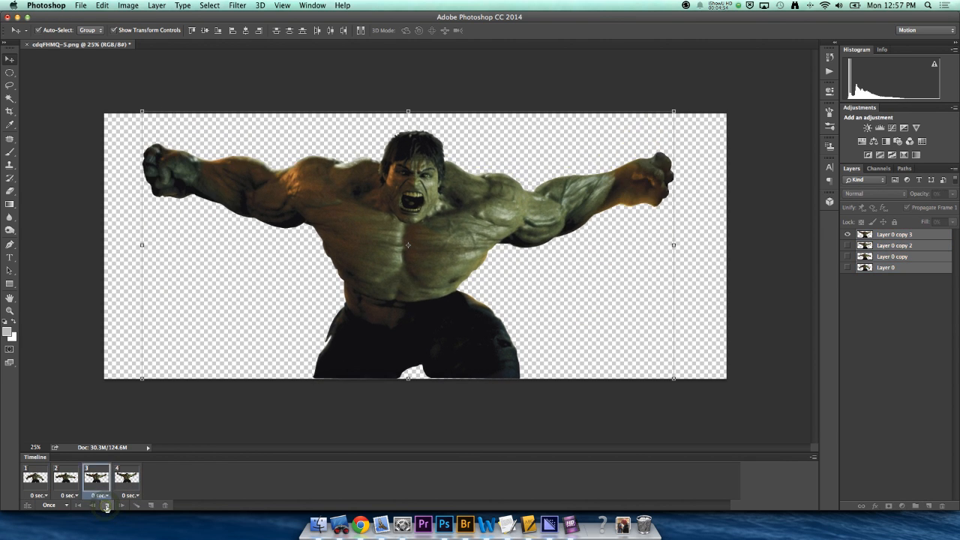
click(106, 507)
click(107, 507)
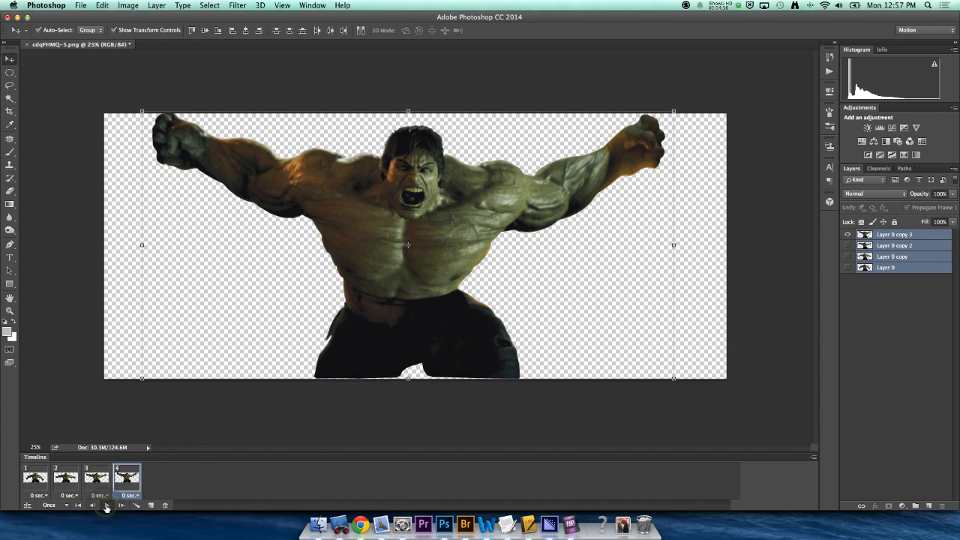
click(106, 508)
click(107, 507)
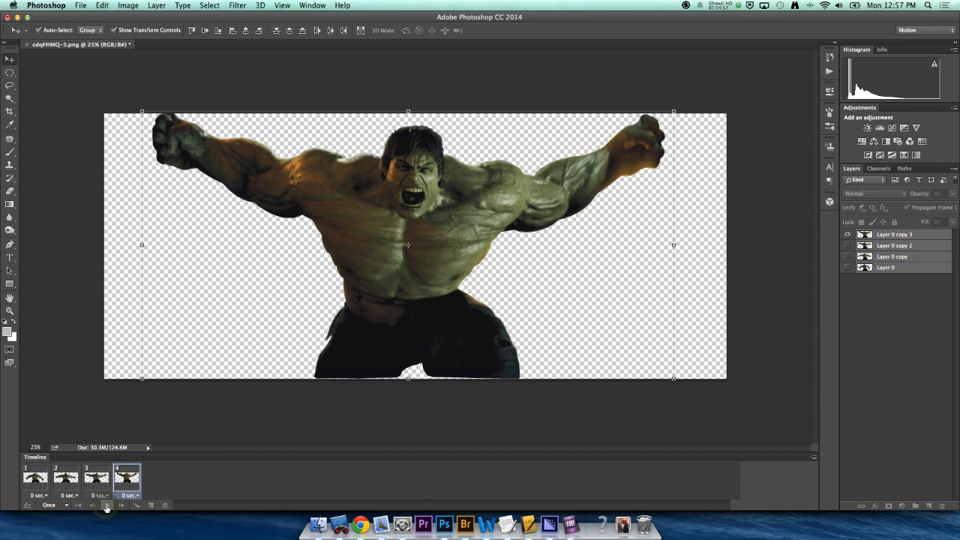
Step: Set the delay of all four animation frames to 0.2 seconds and play the animation
click(45, 496)
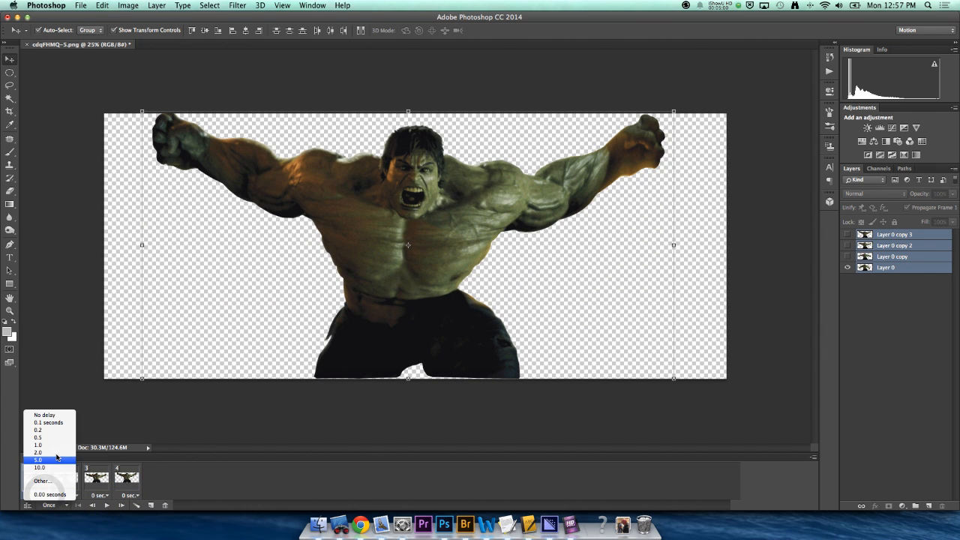
click(39, 429)
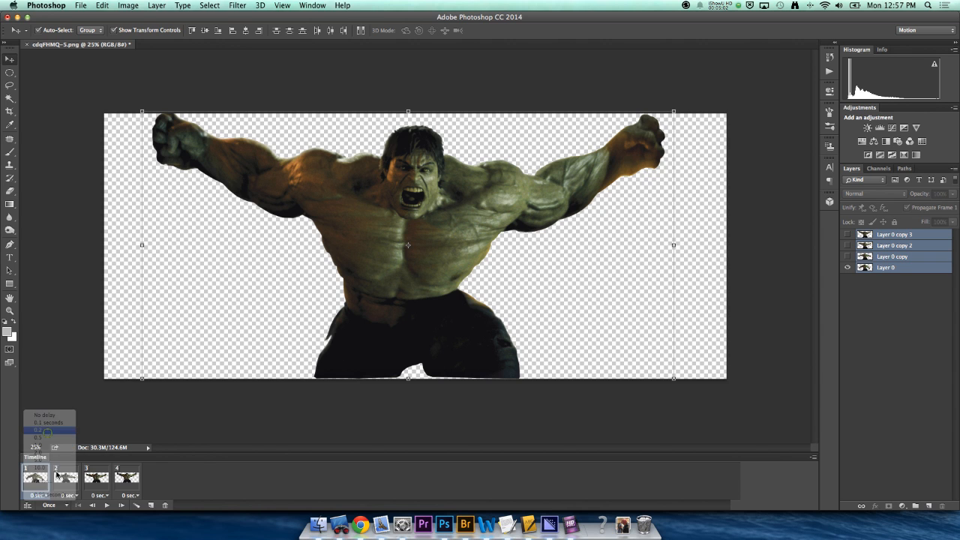
click(66, 477)
click(75, 495)
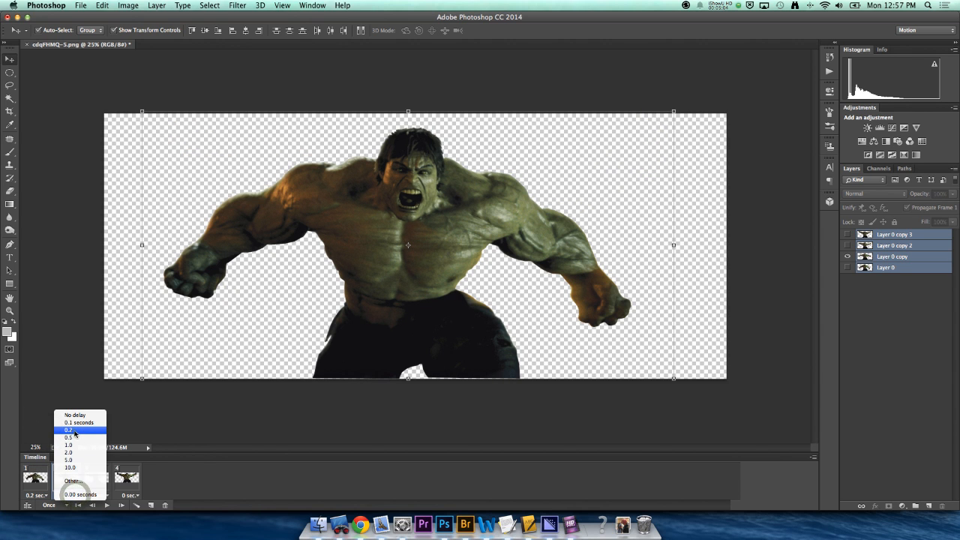
click(68, 430)
click(96, 478)
click(107, 496)
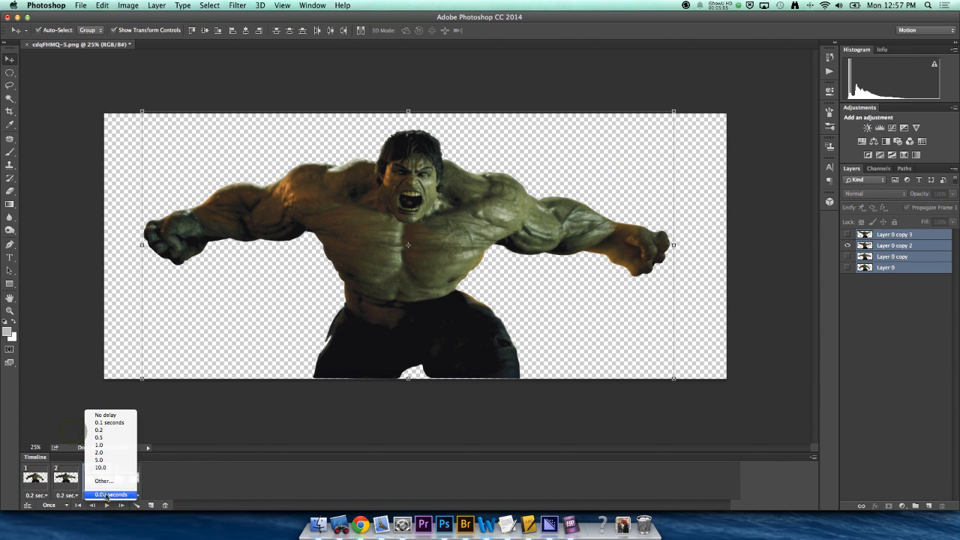
click(99, 429)
click(128, 477)
click(136, 496)
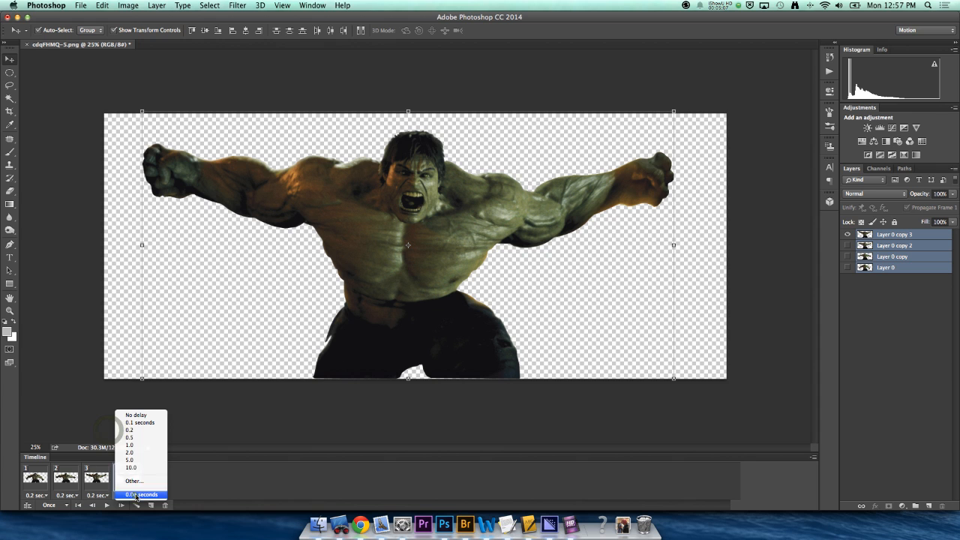
click(135, 430)
click(108, 506)
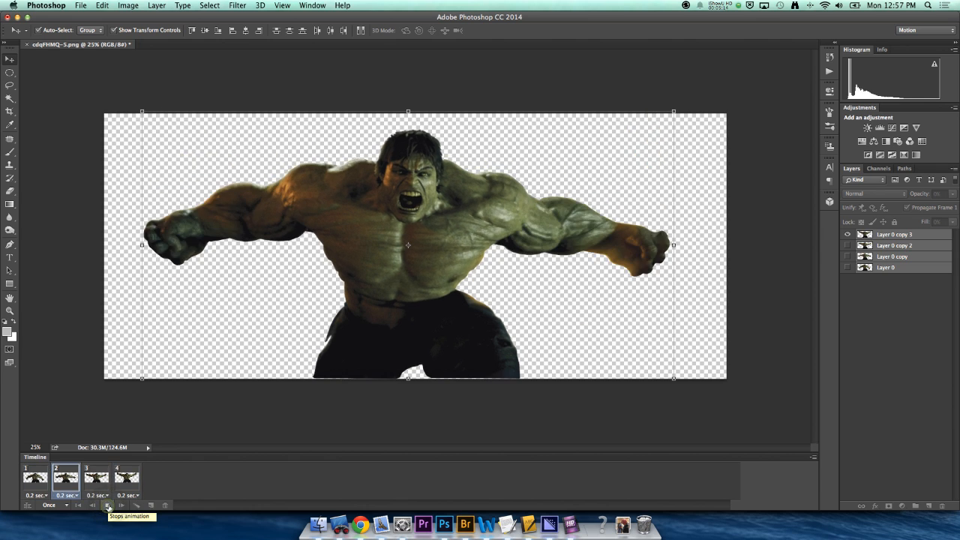
click(108, 506)
Step: Set the delay of all four animation frames to 0.1 seconds and play the animation to check its speed
click(37, 496)
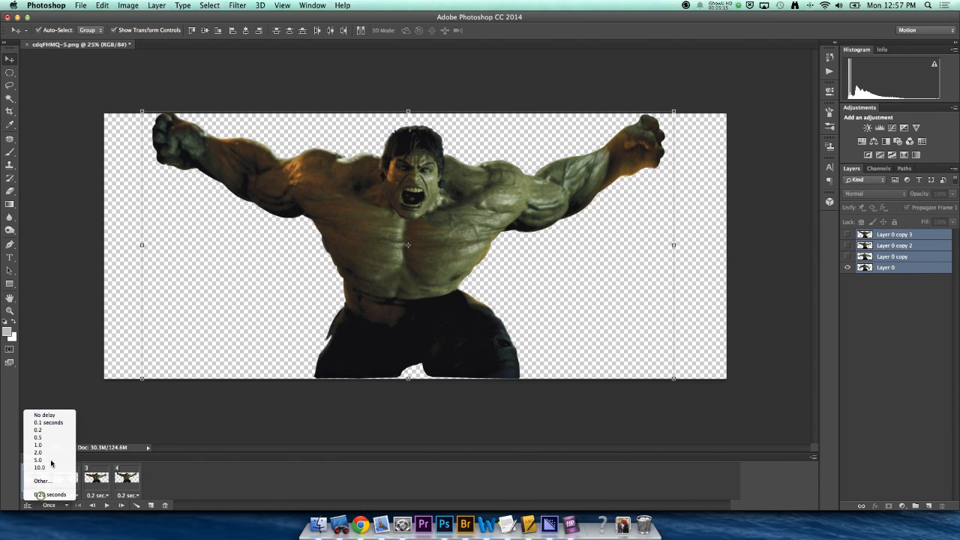
click(59, 423)
click(70, 495)
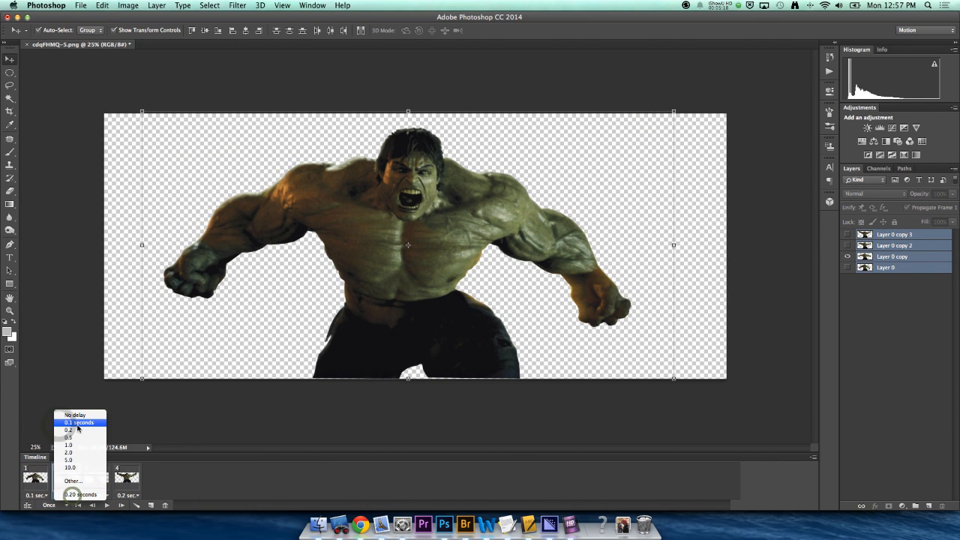
click(75, 422)
click(101, 495)
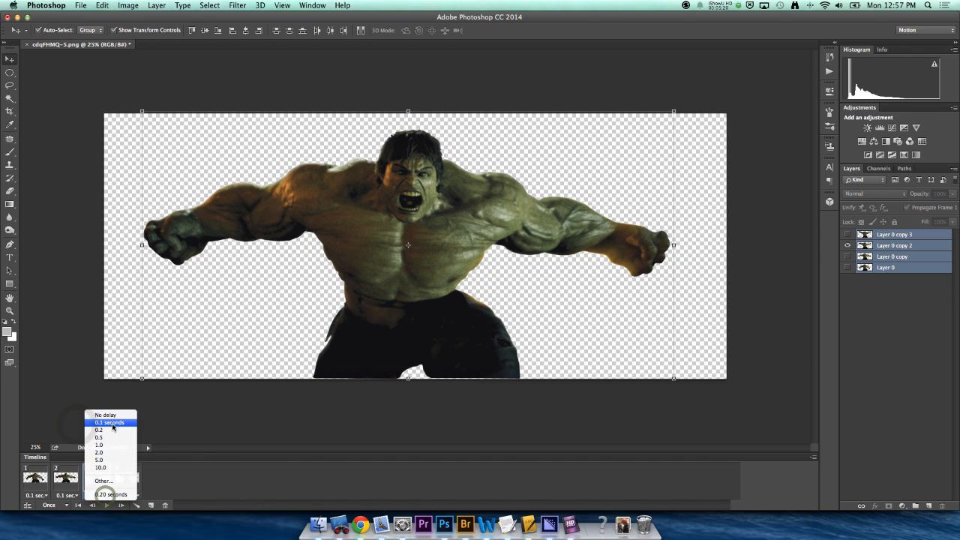
click(111, 422)
click(132, 495)
click(144, 423)
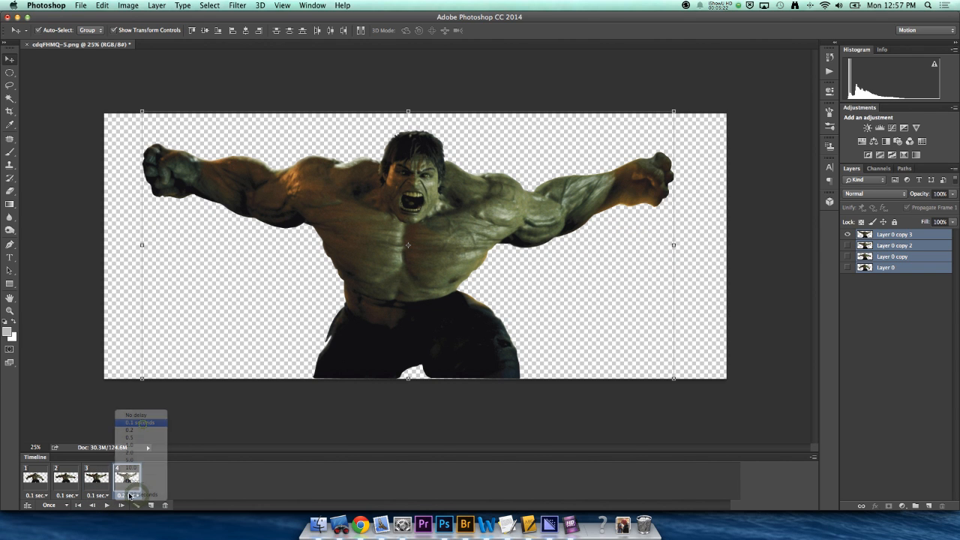
click(106, 505)
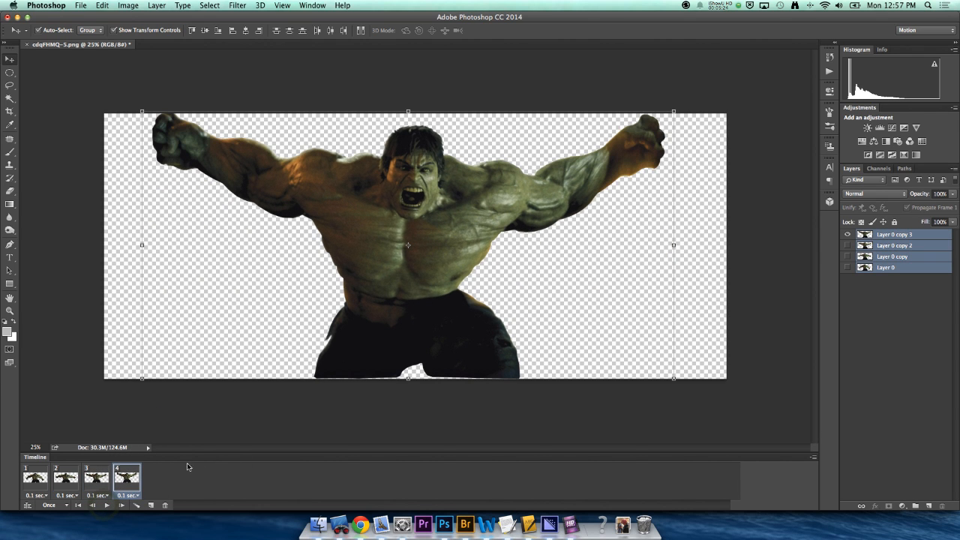
click(107, 505)
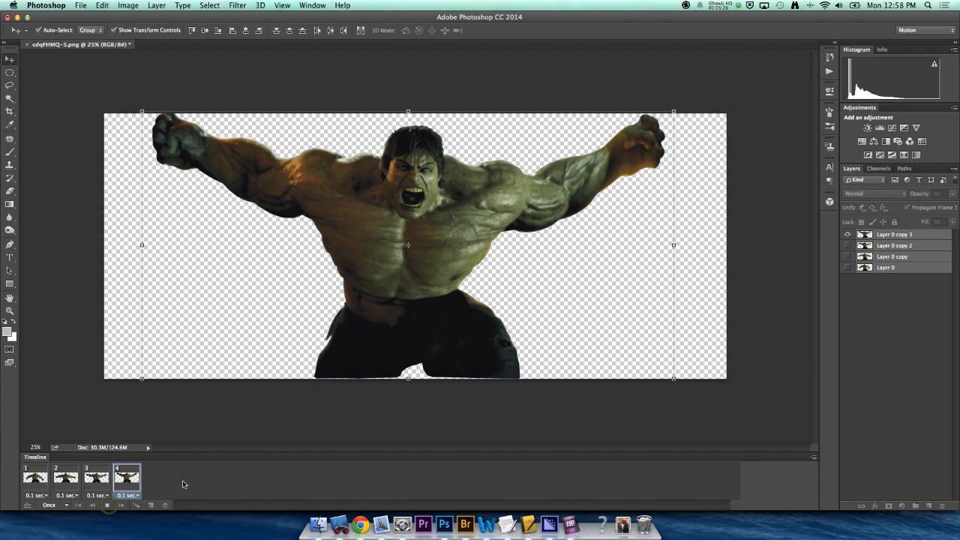
Step: Start a Save for Web export, fit the whole image in the preview and reduce the GIF to 128 colors
click(80, 6)
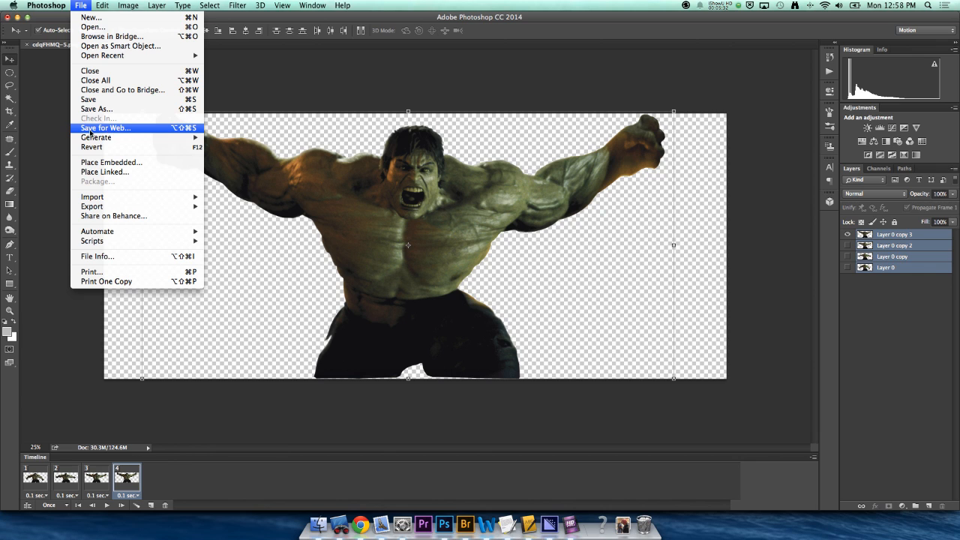
click(109, 129)
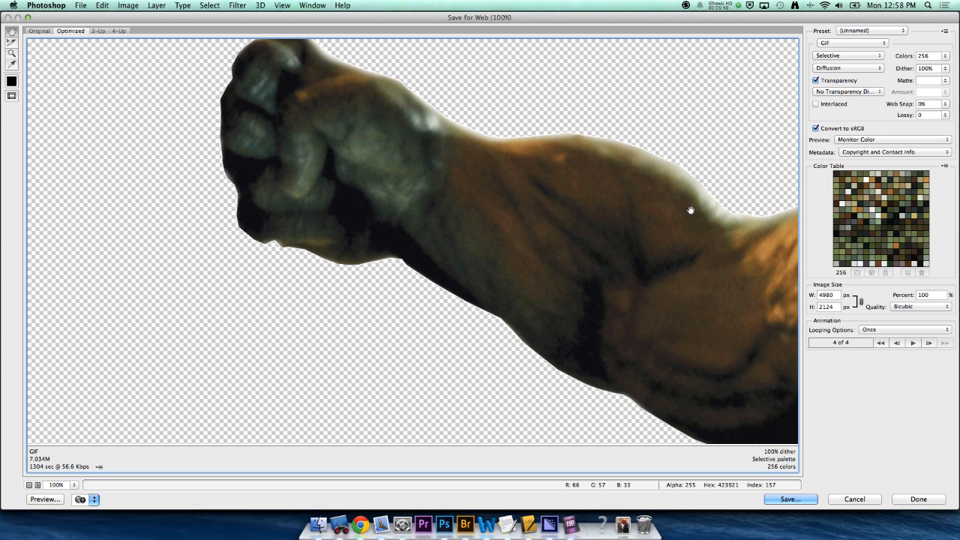
key(super+0)
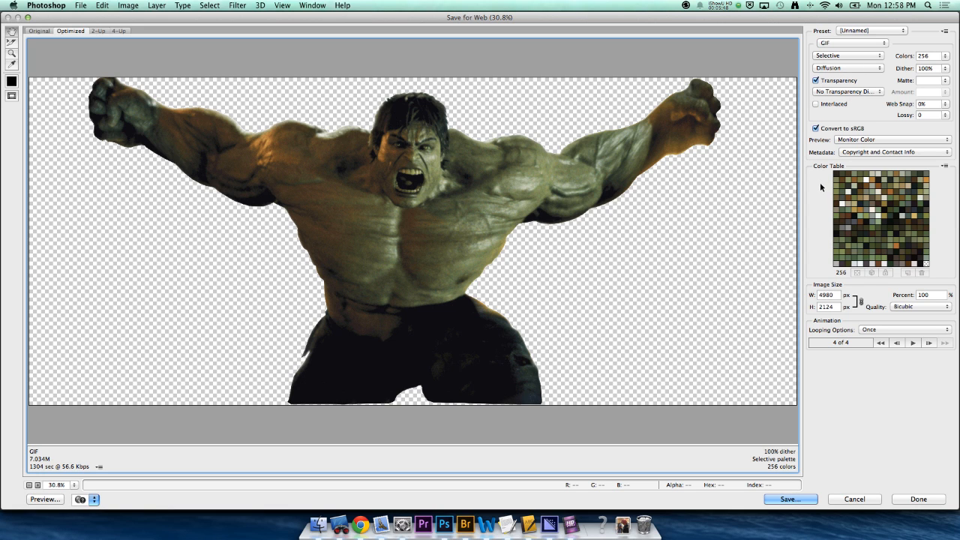
click(884, 140)
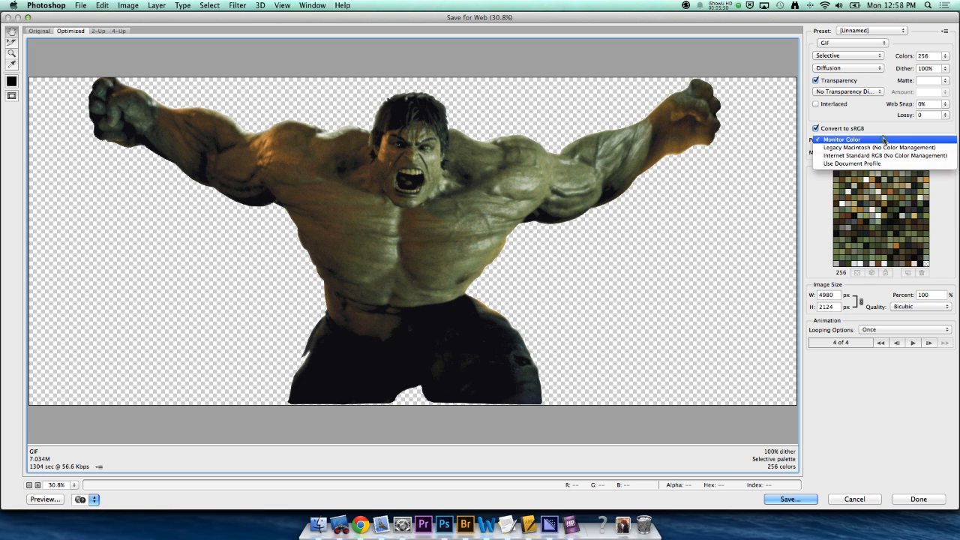
click(884, 140)
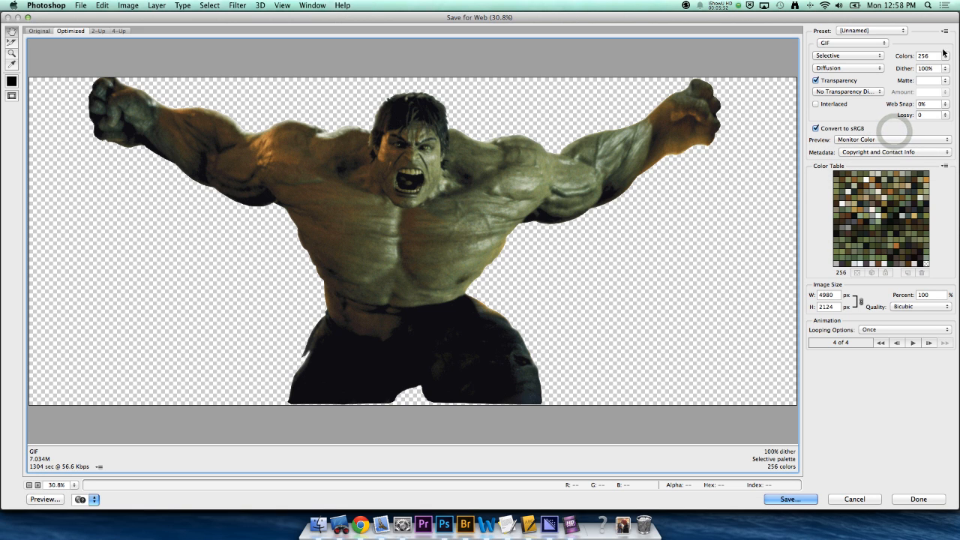
click(945, 56)
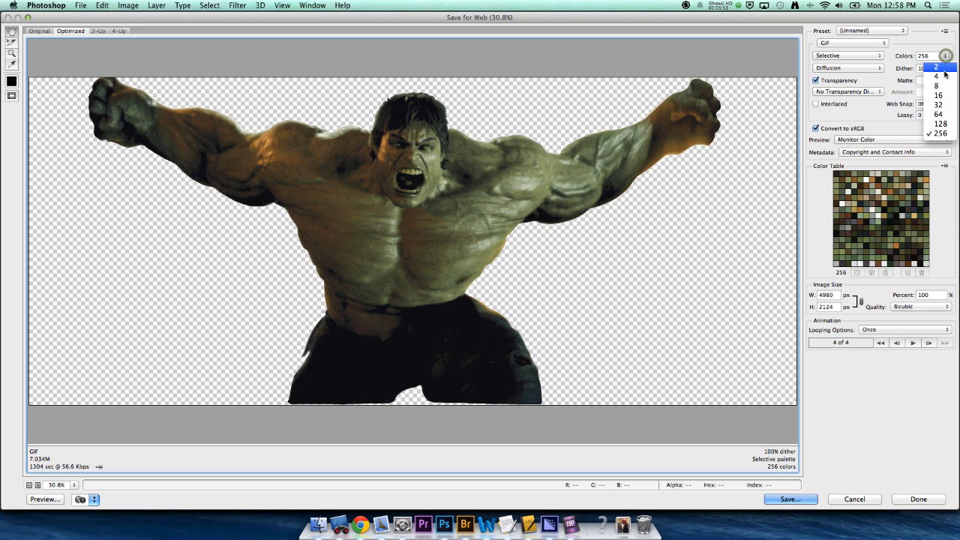
click(940, 124)
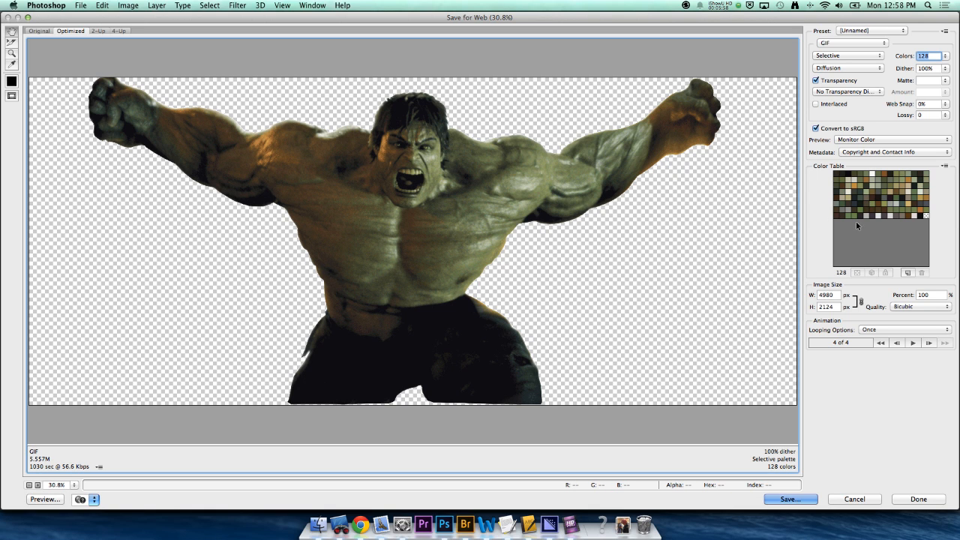
Step: Try an export width of 600 px, and settle on 700 px with the proportions linked
double_click(834, 294)
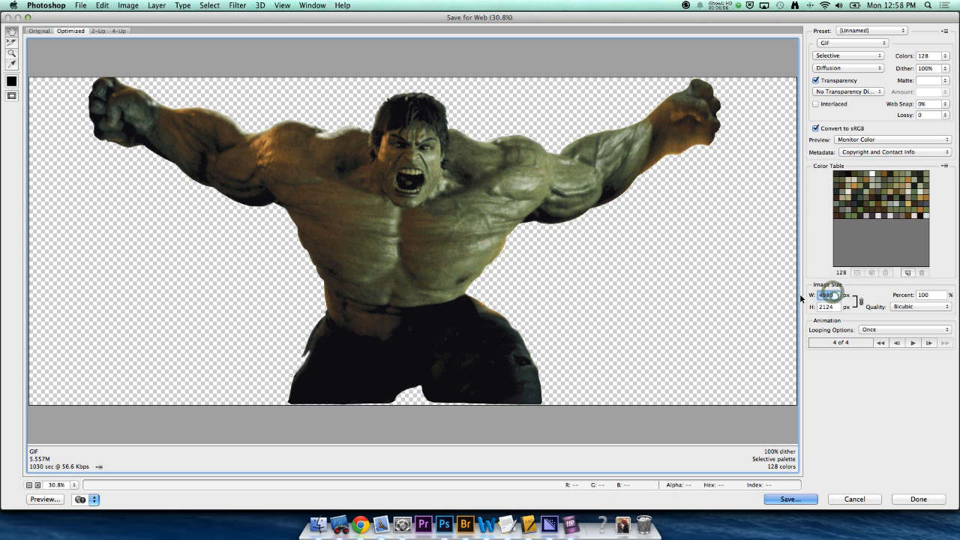
text(600)
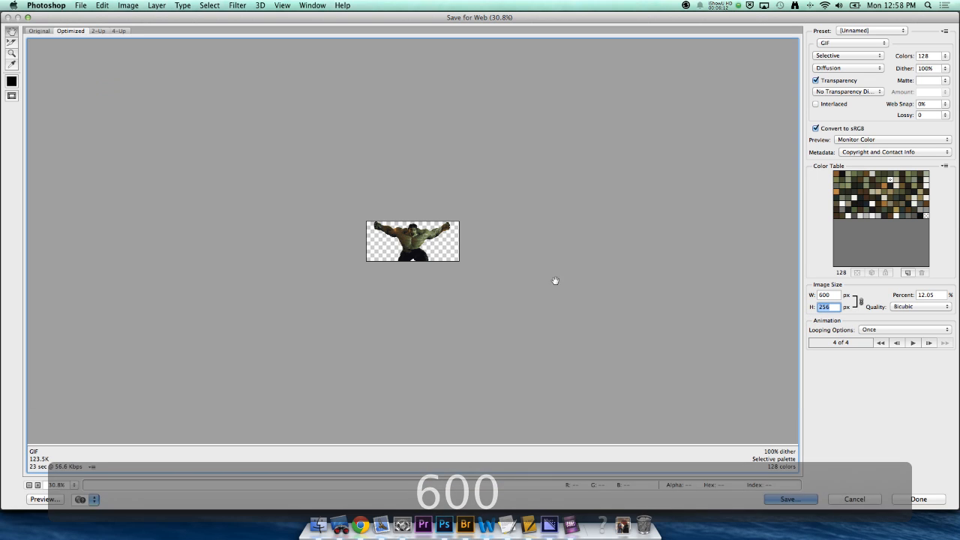
double_click(829, 295)
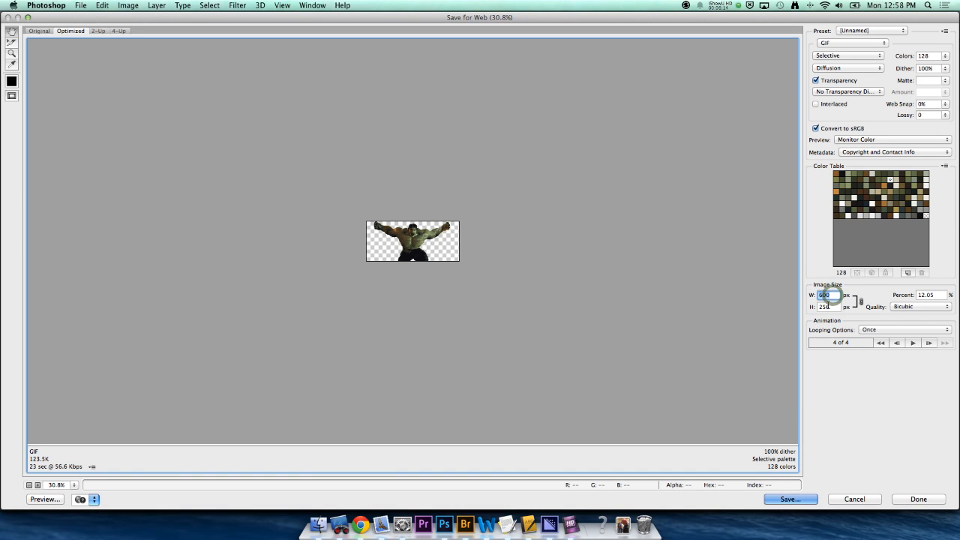
text(700)
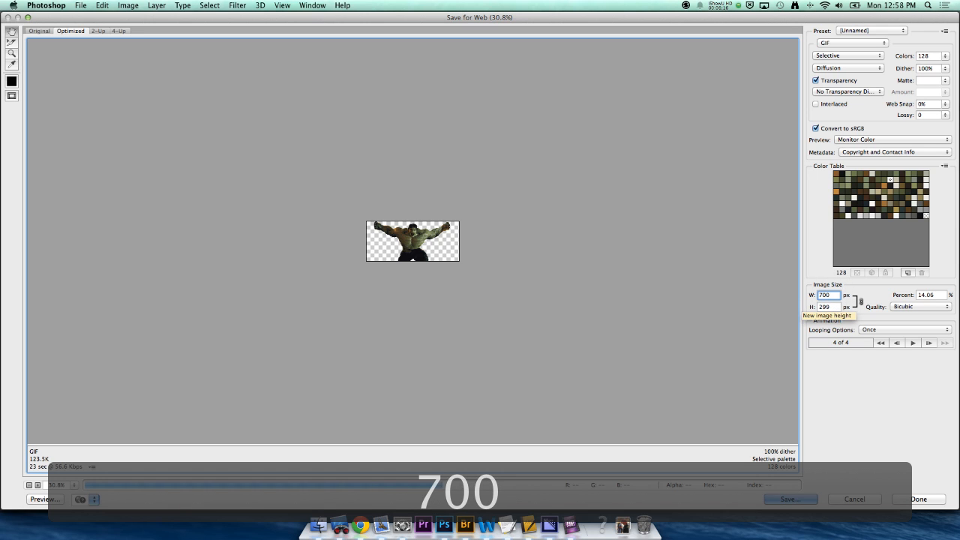
key(Tab)
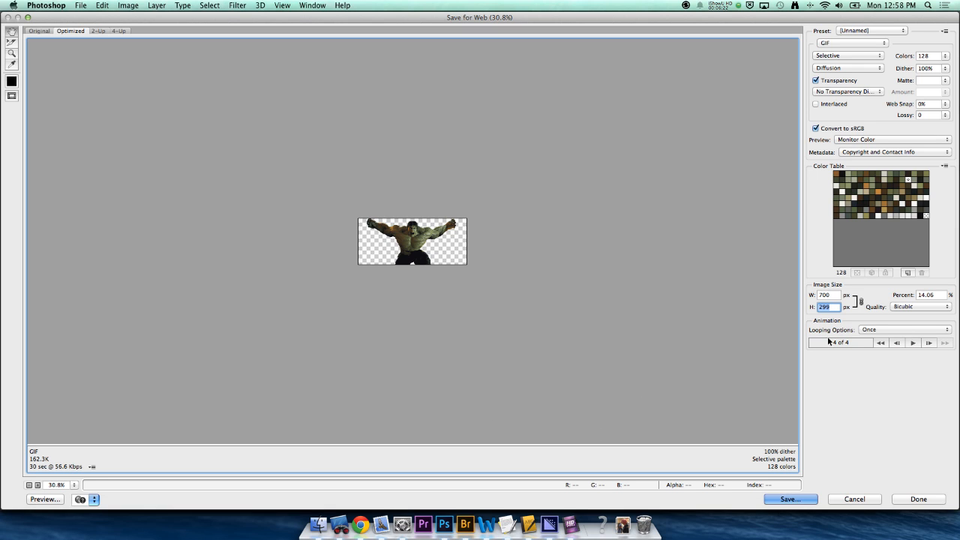
Step: Set the GIF's looping to Forever and play the animation in the export preview
click(913, 343)
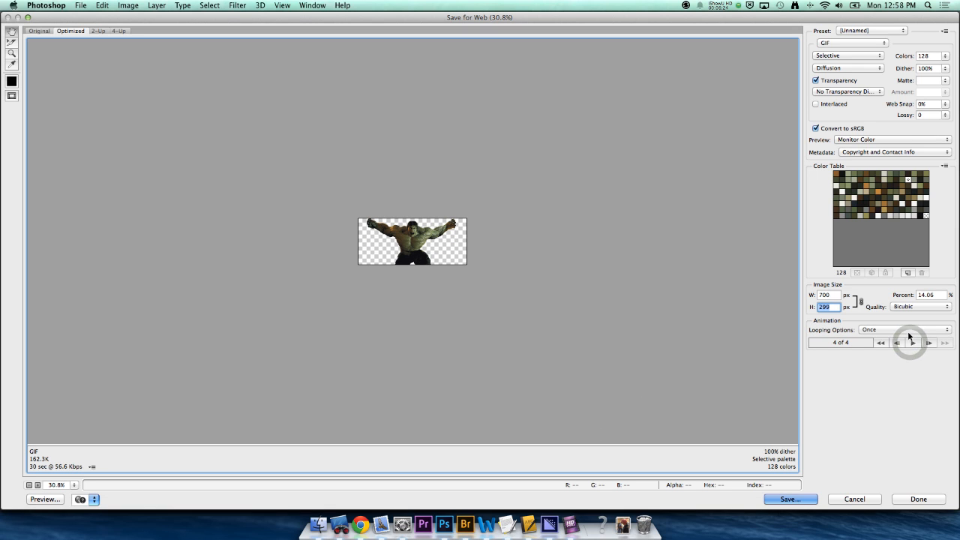
click(909, 331)
click(891, 339)
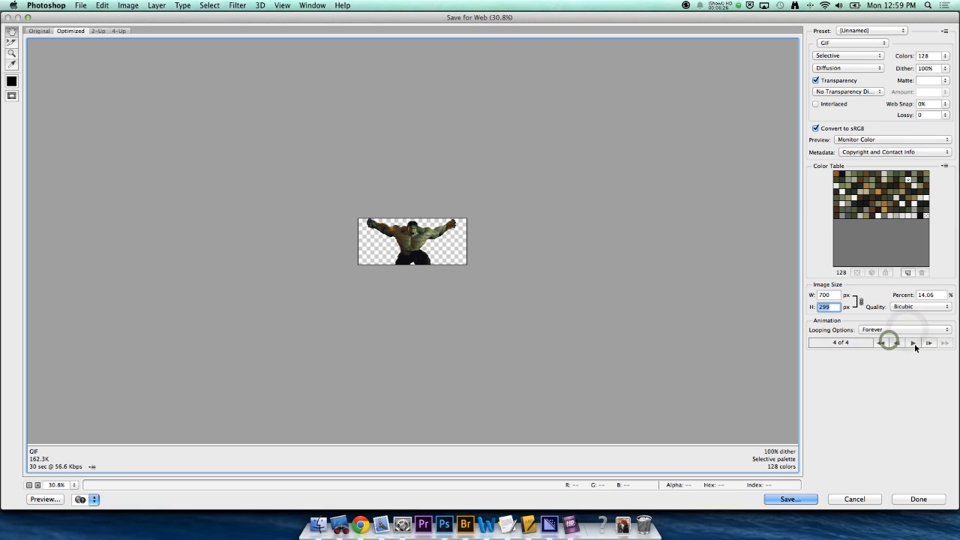
click(913, 343)
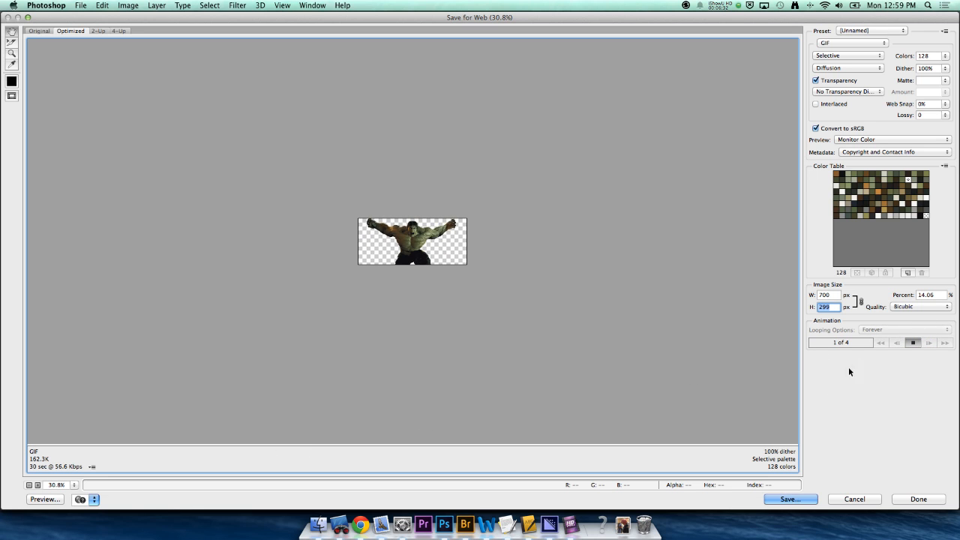
Step: Preview the optimized GIF in the web browser, close the preview page and return to the export settings
click(42, 499)
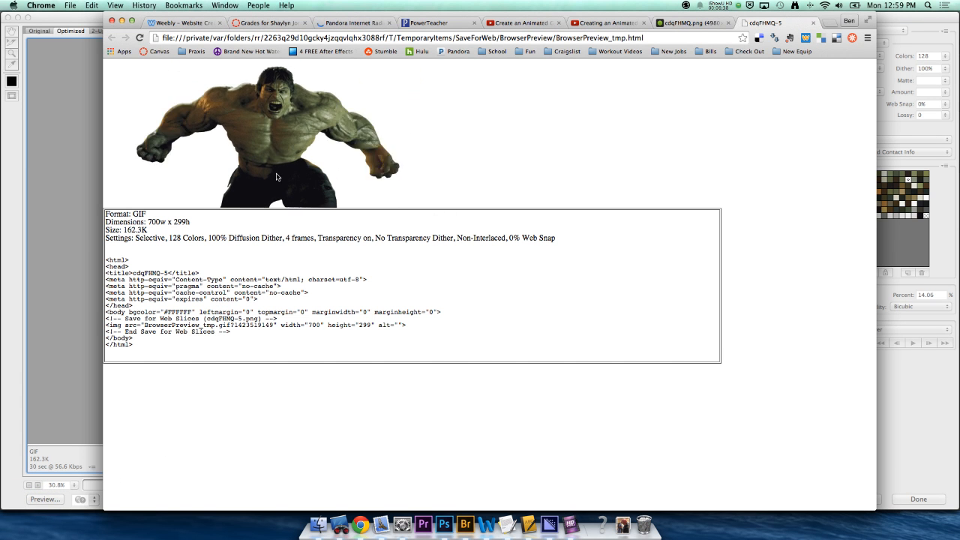
click(815, 28)
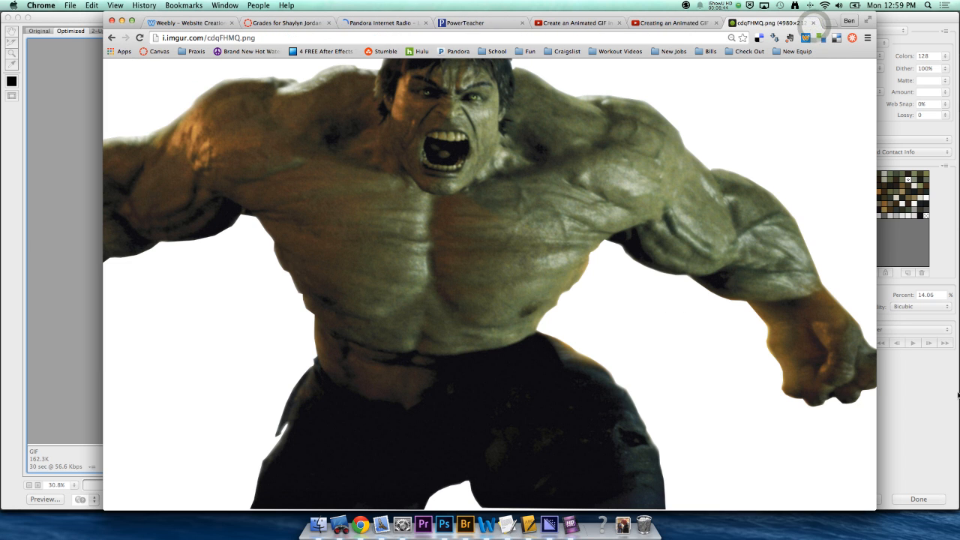
click(899, 397)
Step: Save the optimized animation to the Desktop as Hulkdone.gif with the Images Only format
key(Return)
text(Hulkdn)
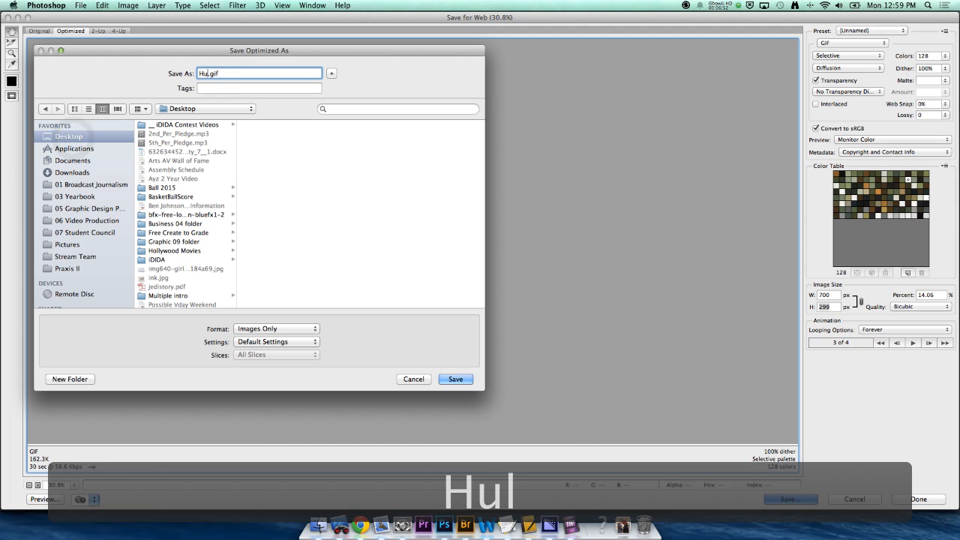
text(one)
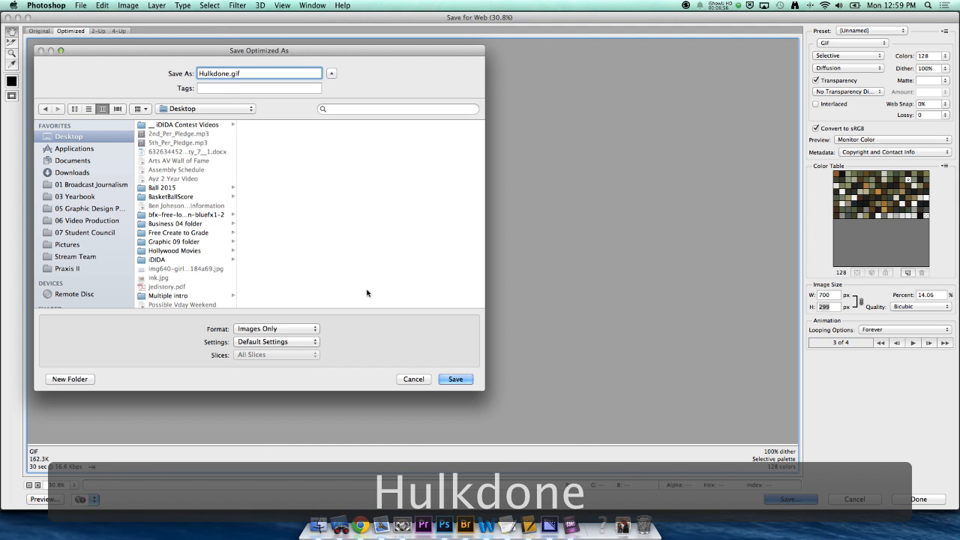
click(455, 379)
Step: Switch to Finder, open Hulkdone.gif from the Desktop to check the exported frames, and close the file
click(318, 525)
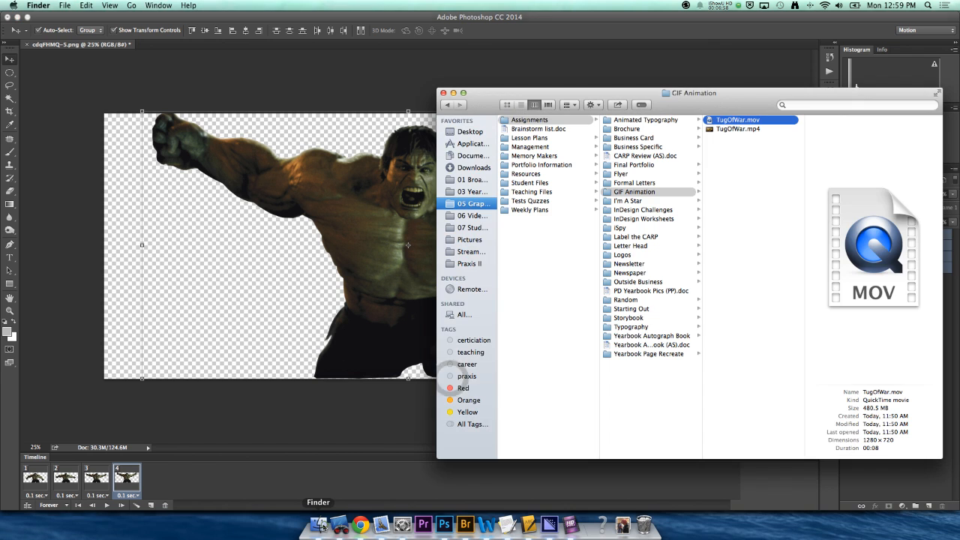
click(473, 133)
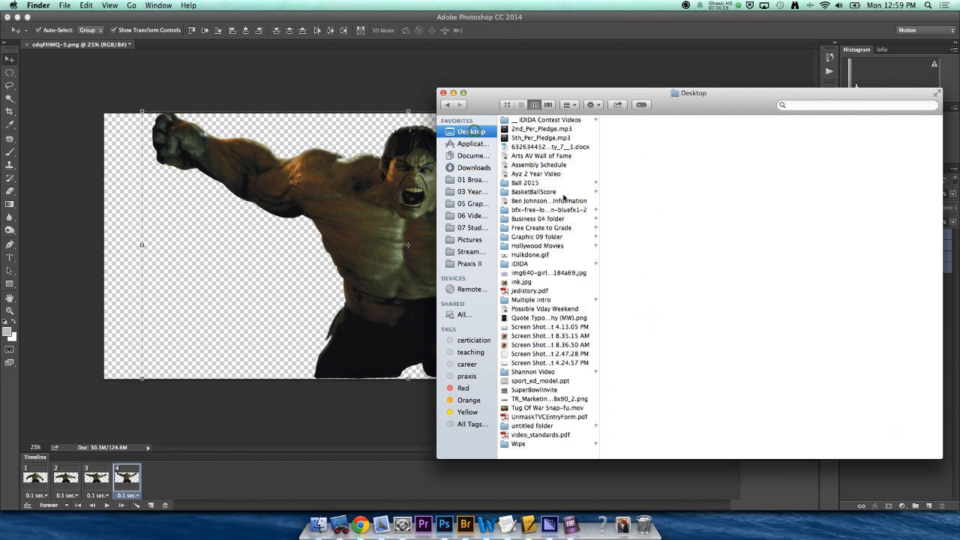
click(531, 256)
double_click(530, 256)
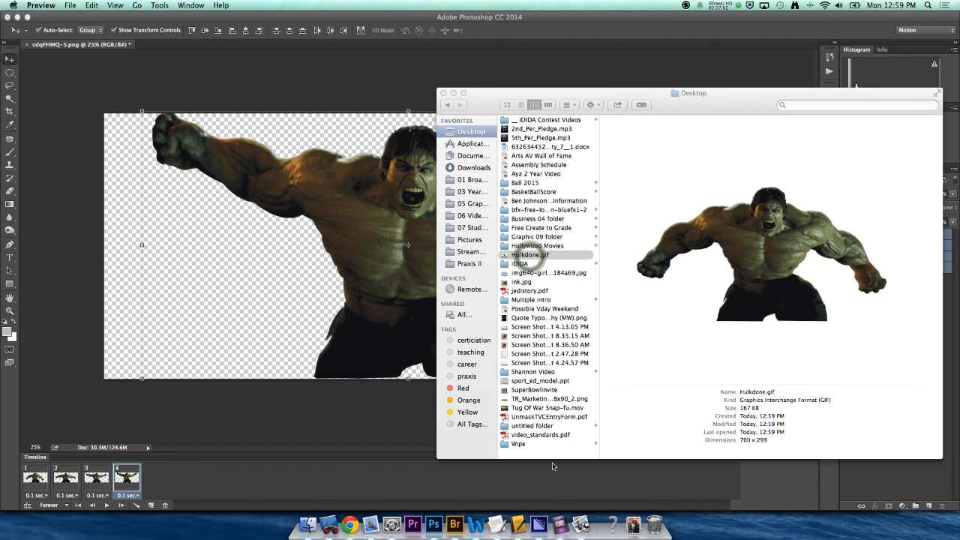
key(super+w)
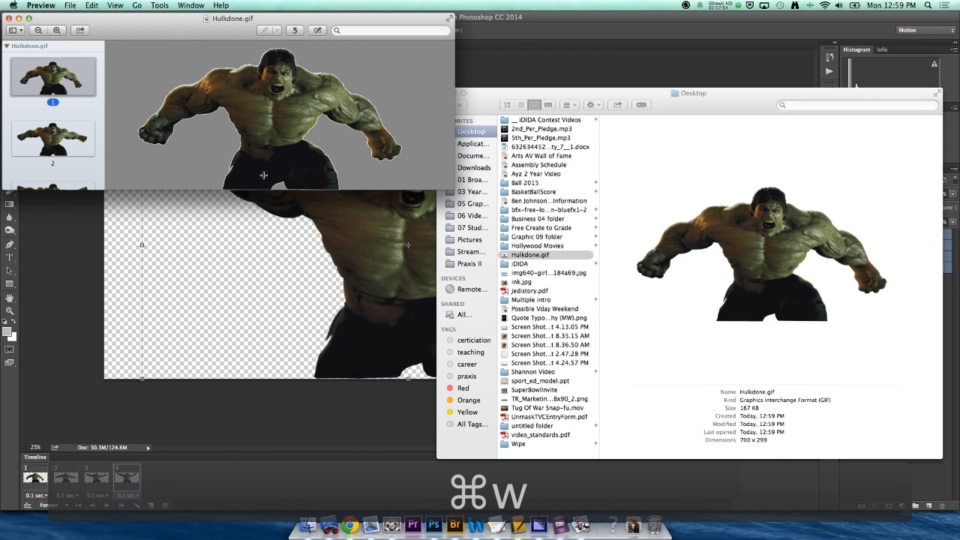